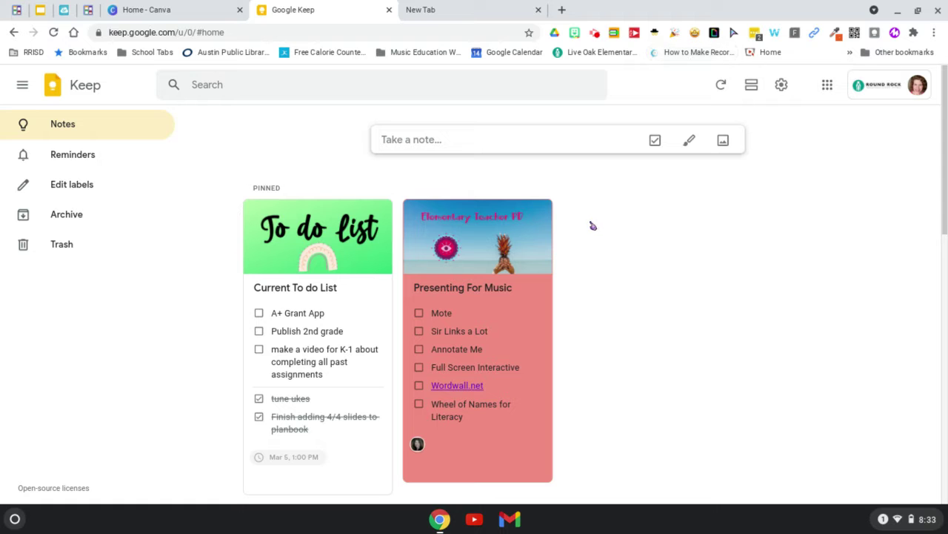
# - Look through the pinned notes and the other saved notes, including class lists, images and checklists
pyautogui.scroll(-8, 592, 225)
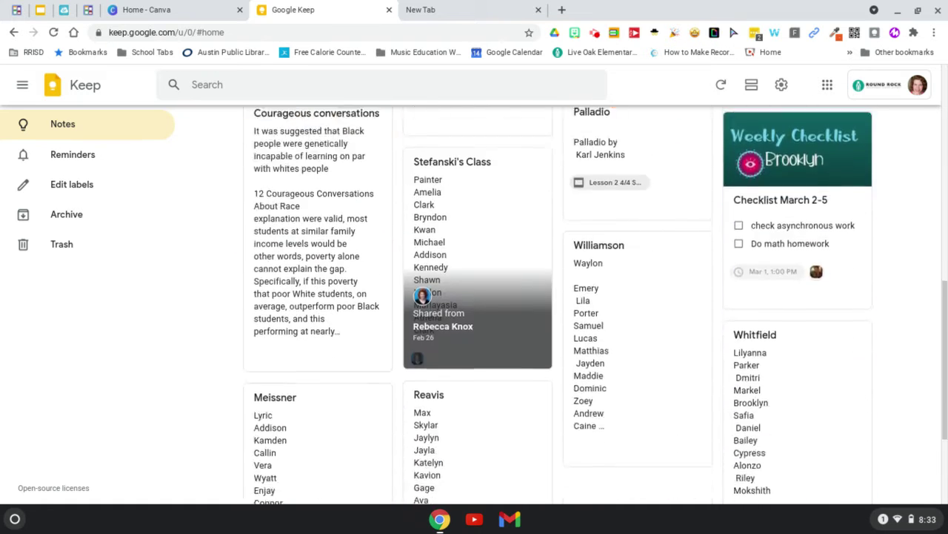
pyautogui.scroll(-3, 637, 296)
pyautogui.scroll(12, 638, 296)
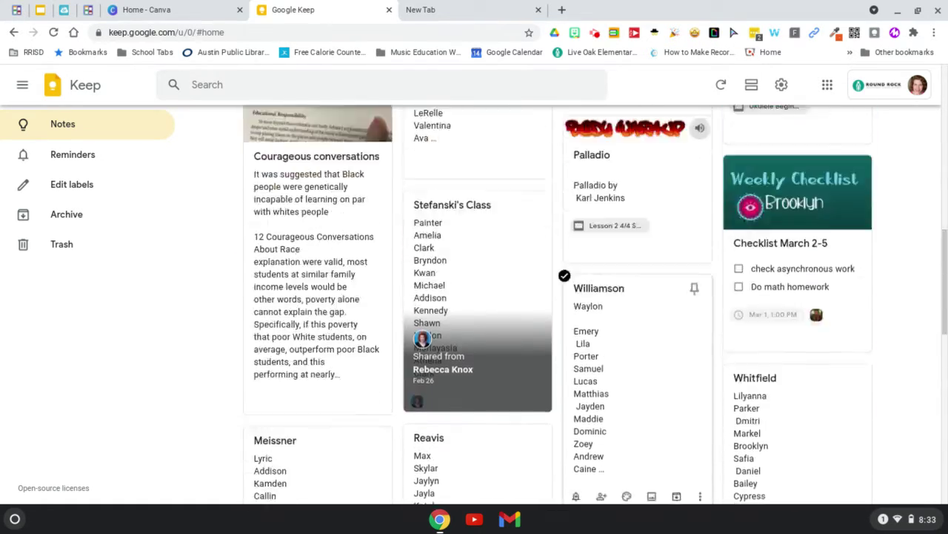
pyautogui.scroll(-3, 510, 259)
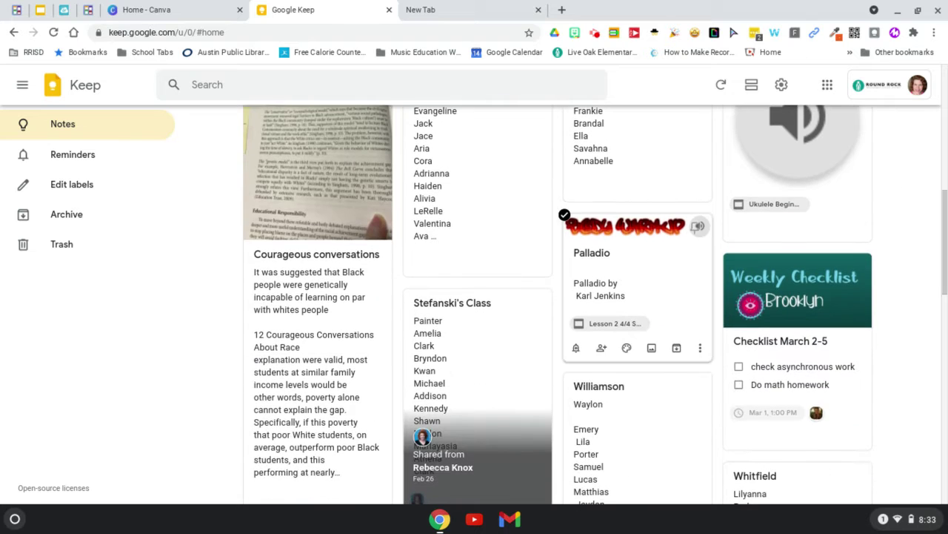
pyautogui.scroll(2, 510, 260)
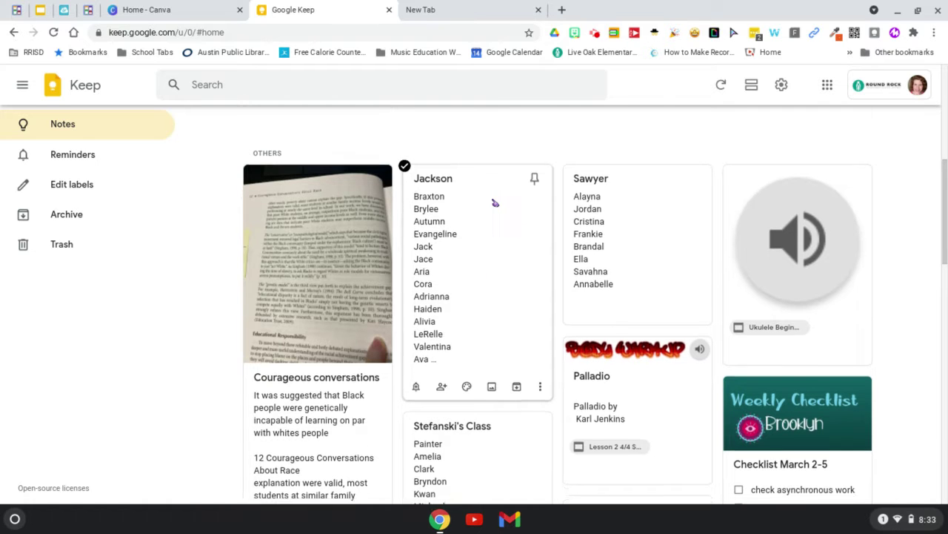
pyautogui.scroll(-4, 494, 203)
pyautogui.scroll(-1, 495, 202)
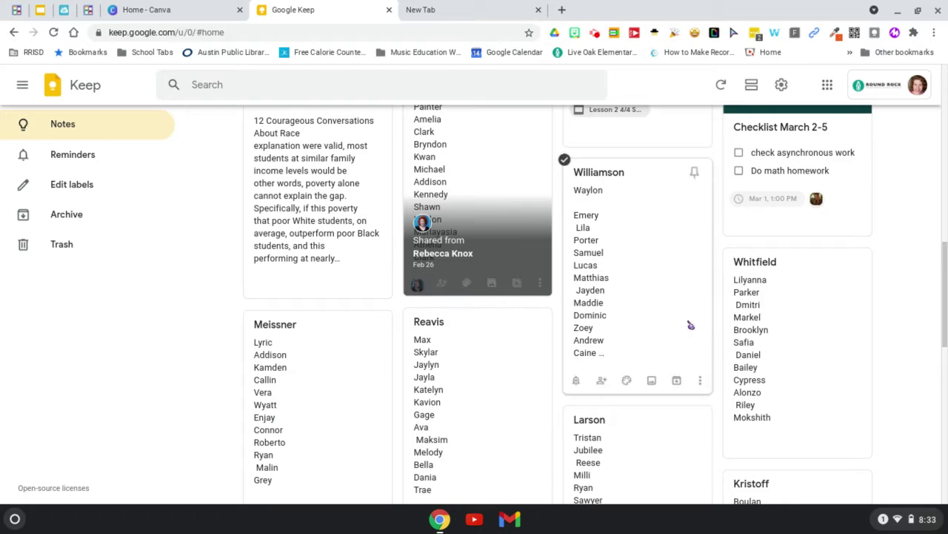
pyautogui.scroll(-3, 766, 334)
pyautogui.scroll(-8, 766, 335)
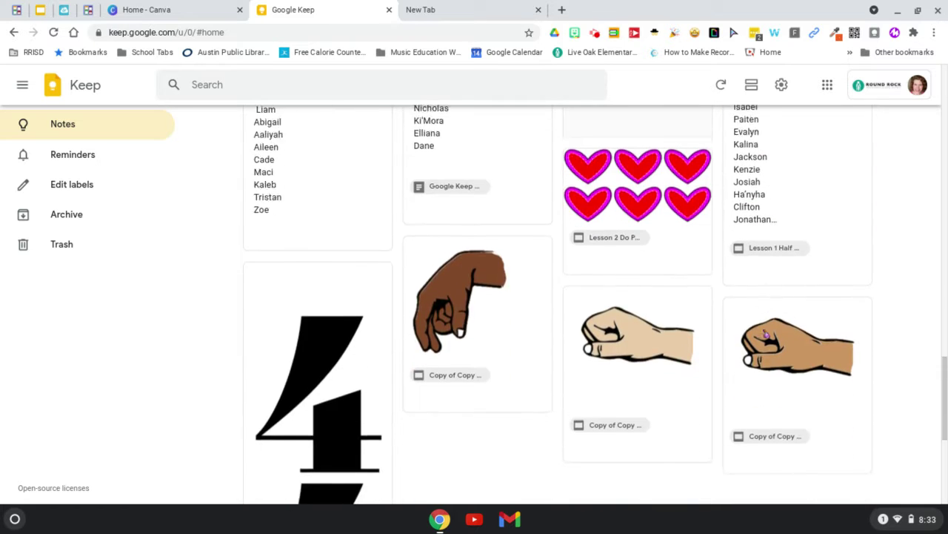
pyautogui.scroll(4, 568, 267)
pyautogui.scroll(10, 568, 267)
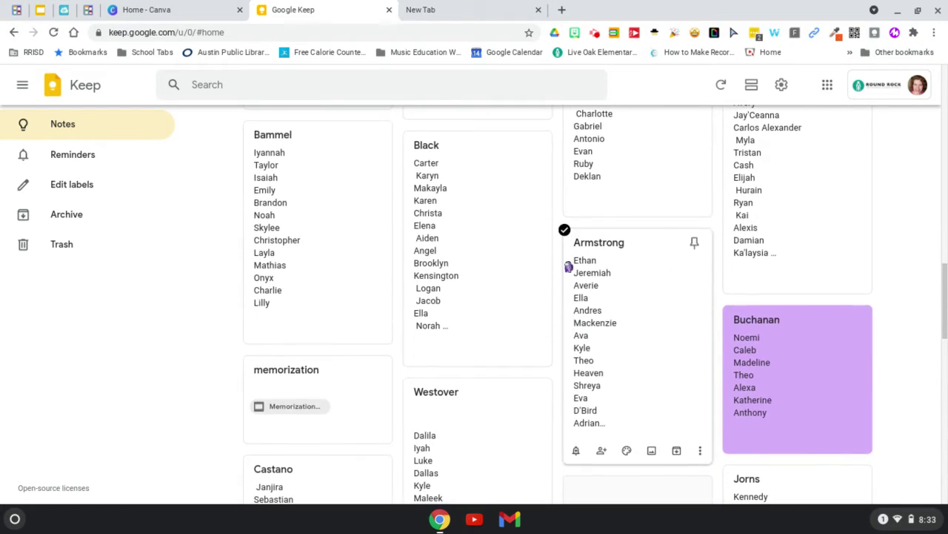
# - Open the pinned Current To do List note and add the list item "make tutorial"
pyautogui.moveTo(375, 275)
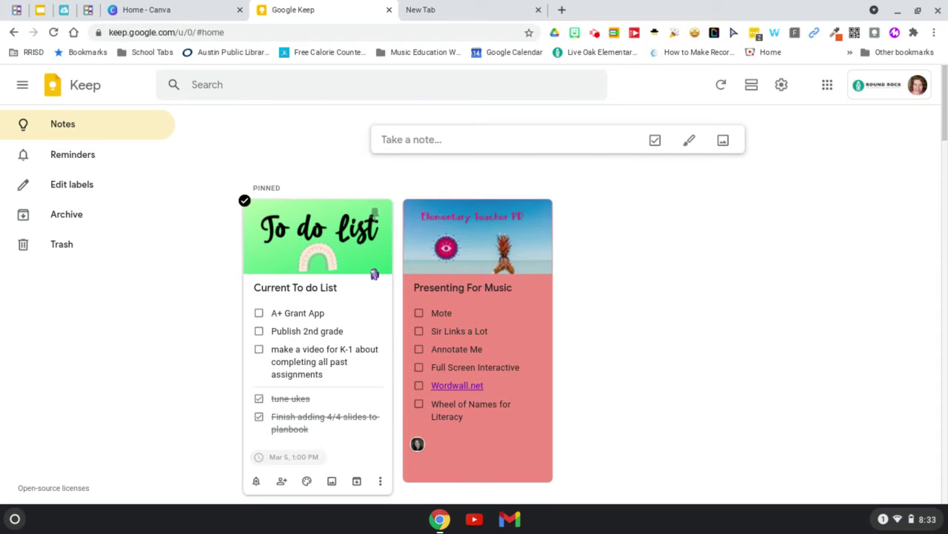
pyautogui.click(339, 255)
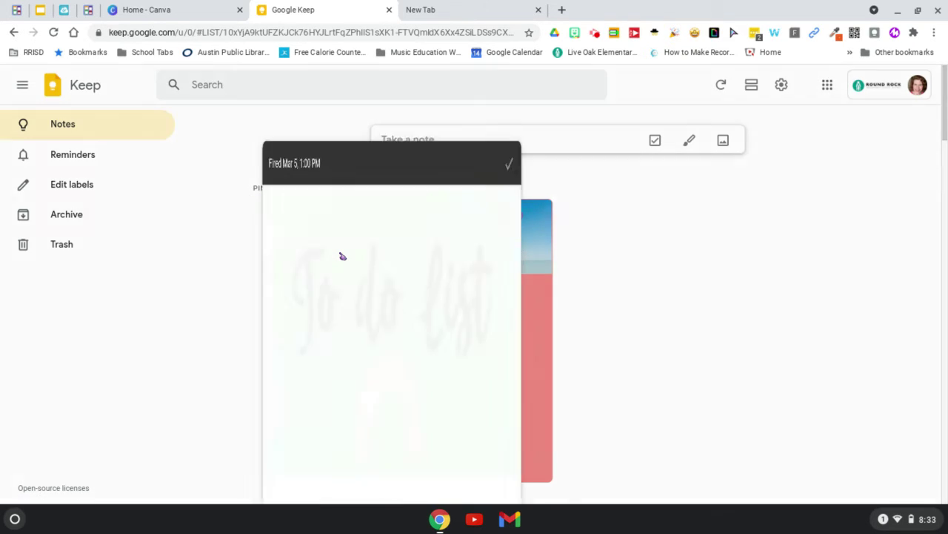
pyautogui.scroll(-2, 552, 243)
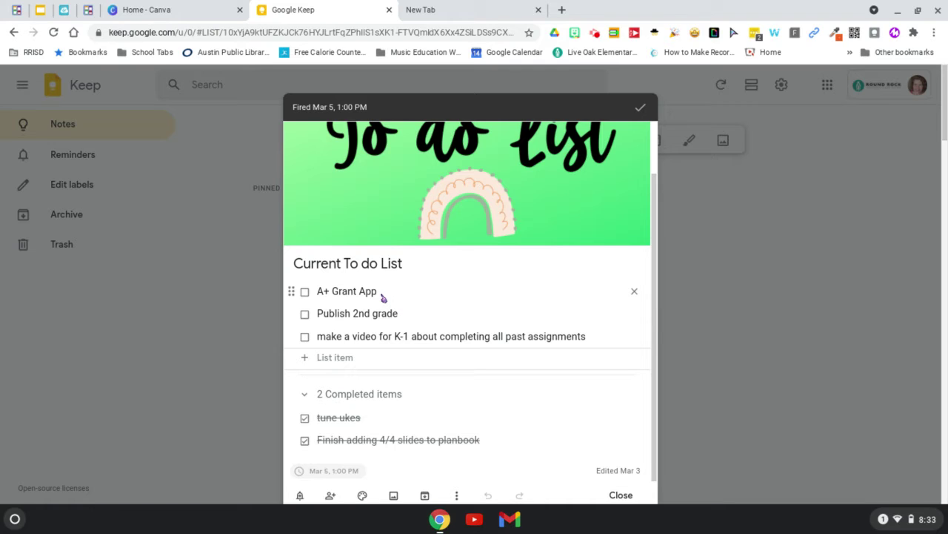
pyautogui.write('make ')
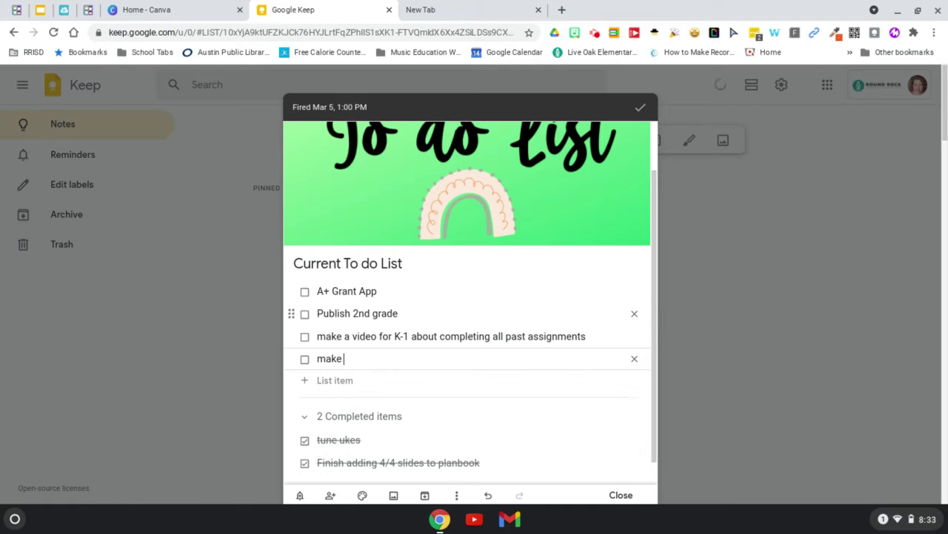
pyautogui.write('tutorial')
# - Examine the to-do note's reminder date and preset time choices, and view its header image at full size
pyautogui.click(299, 495)
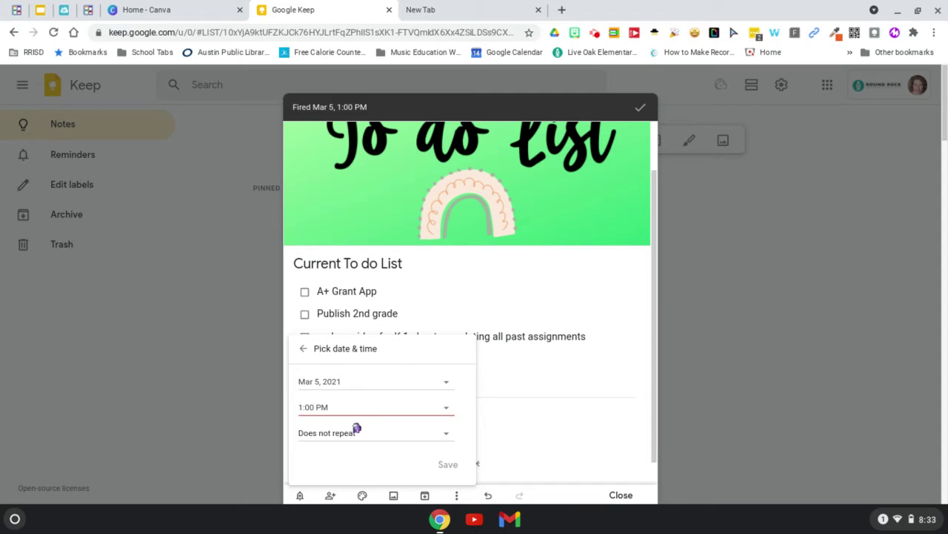
pyautogui.click(346, 407)
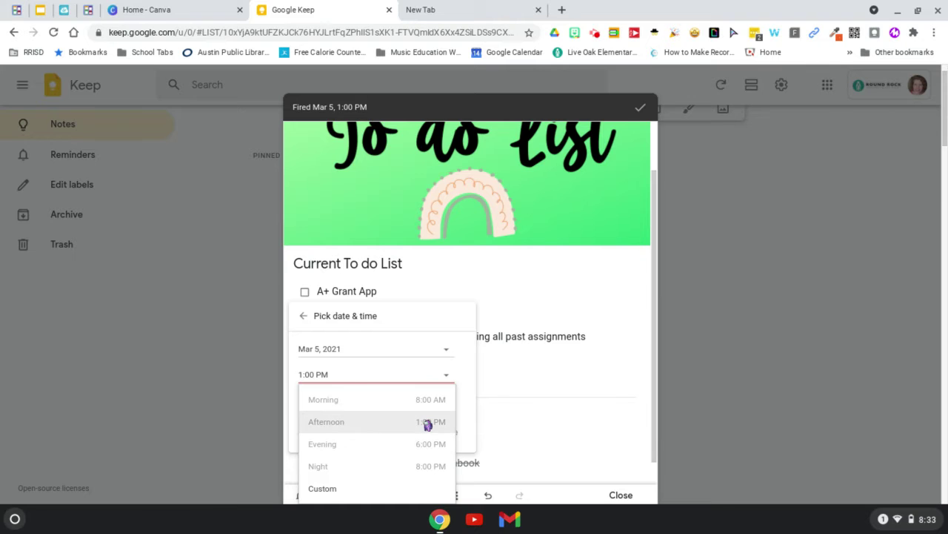
pyautogui.scroll(-3, 428, 424)
pyautogui.scroll(2, 427, 404)
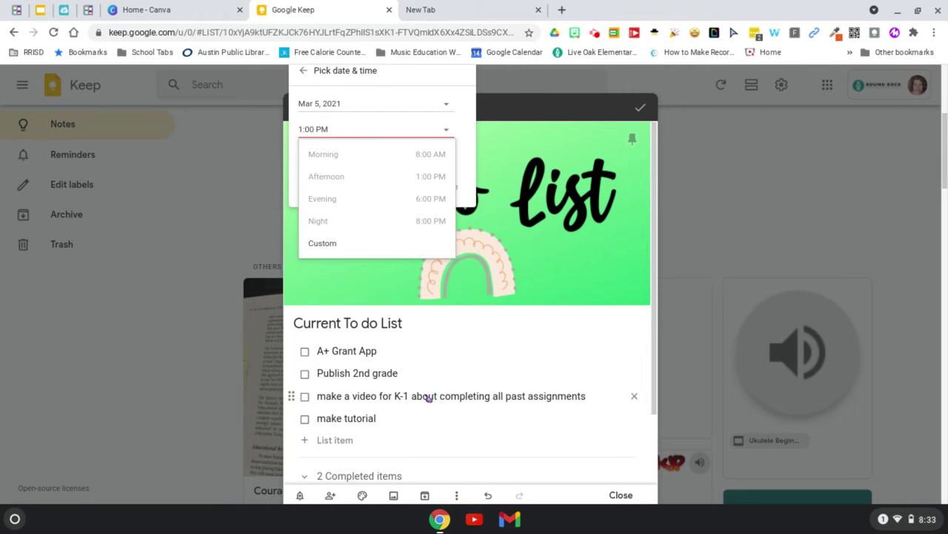
pyautogui.click(372, 288)
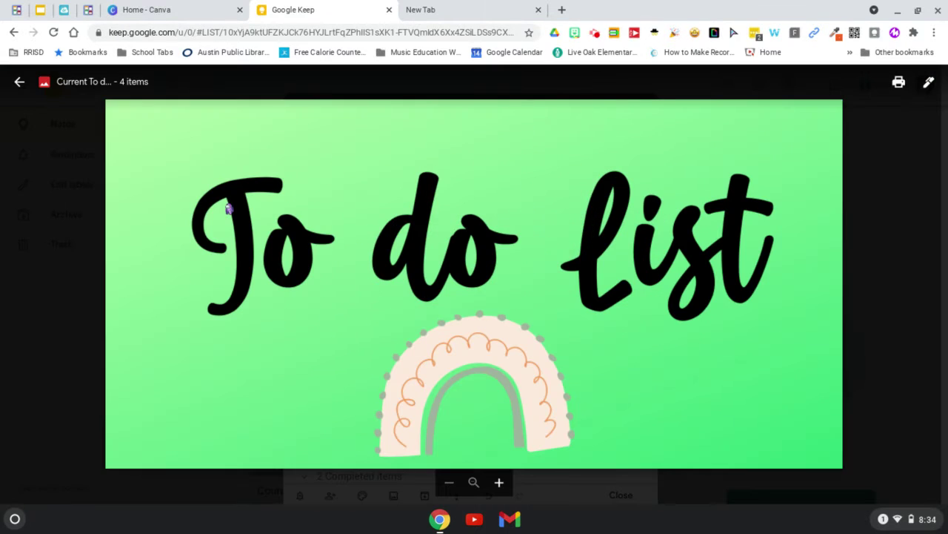
pyautogui.click(19, 83)
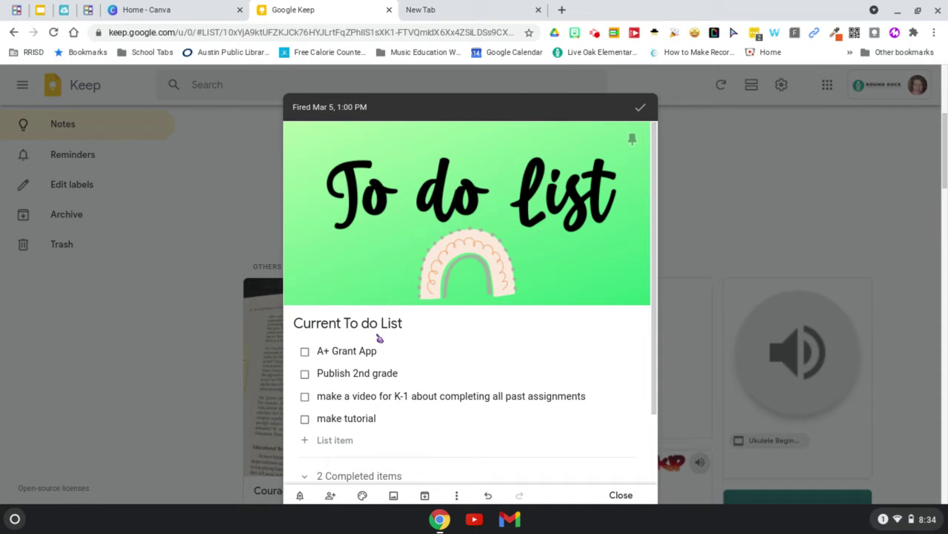
# - Try pink and grey as the to-do note's background colour and restore the default colour
pyautogui.scroll(-2, 479, 366)
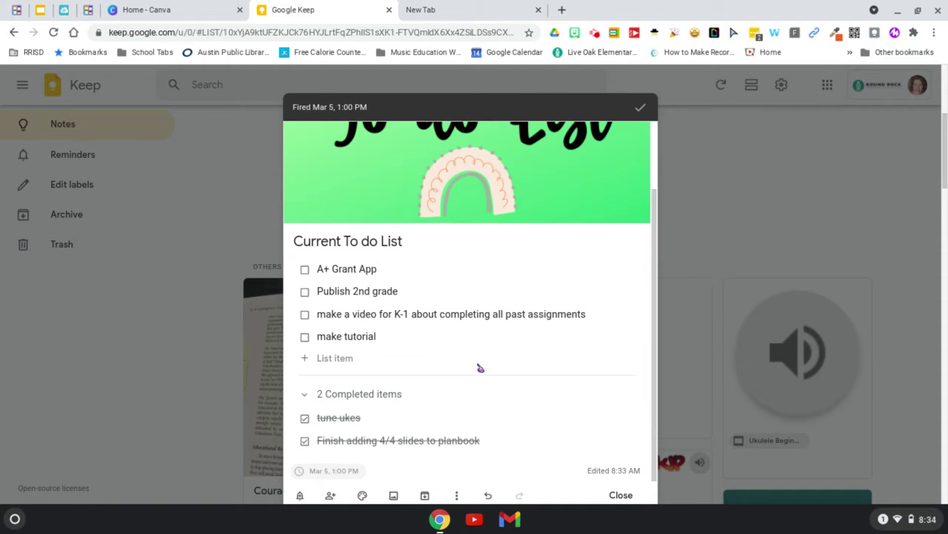
pyautogui.moveTo(362, 495)
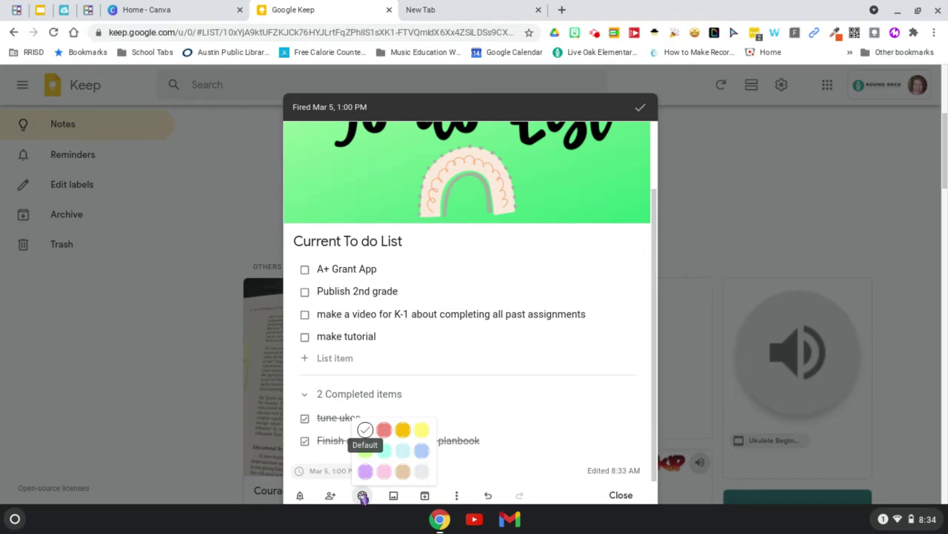
pyautogui.click(384, 471)
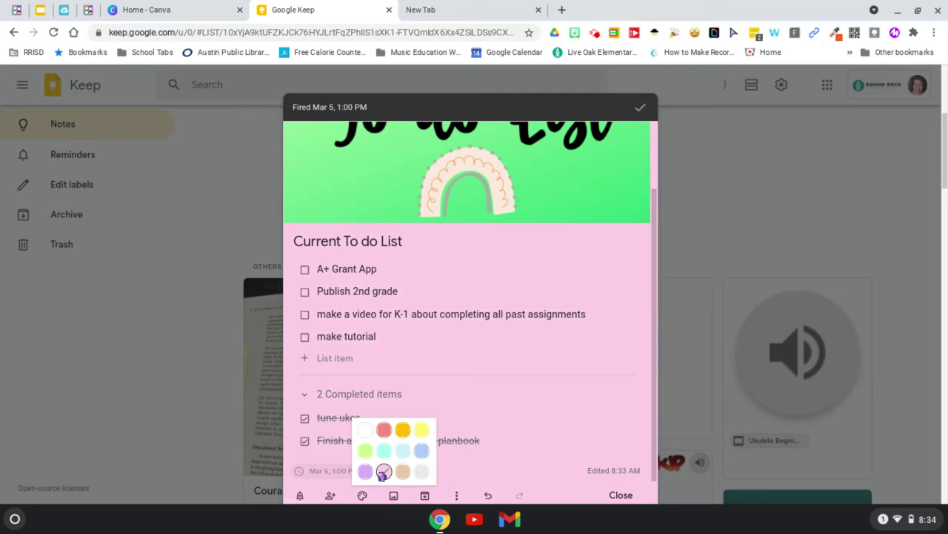
pyautogui.click(420, 473)
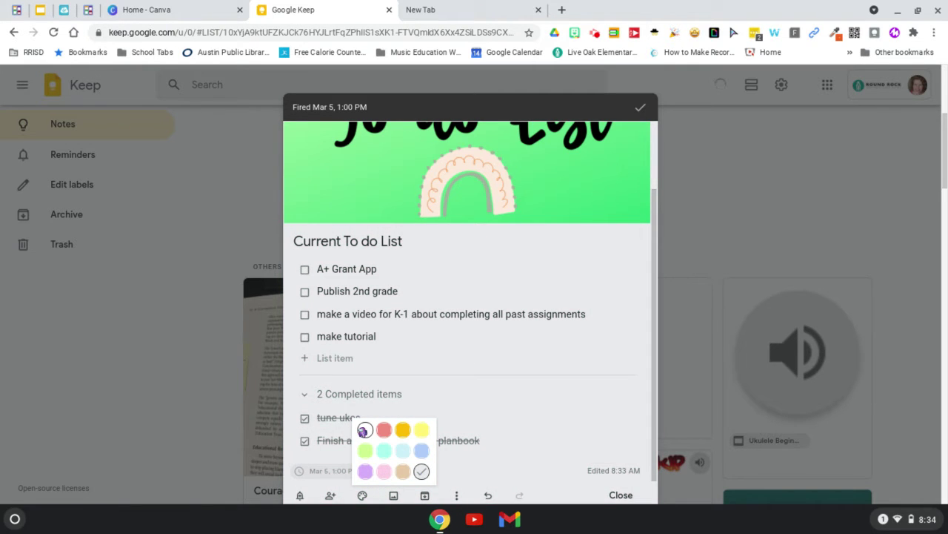
pyautogui.click(364, 430)
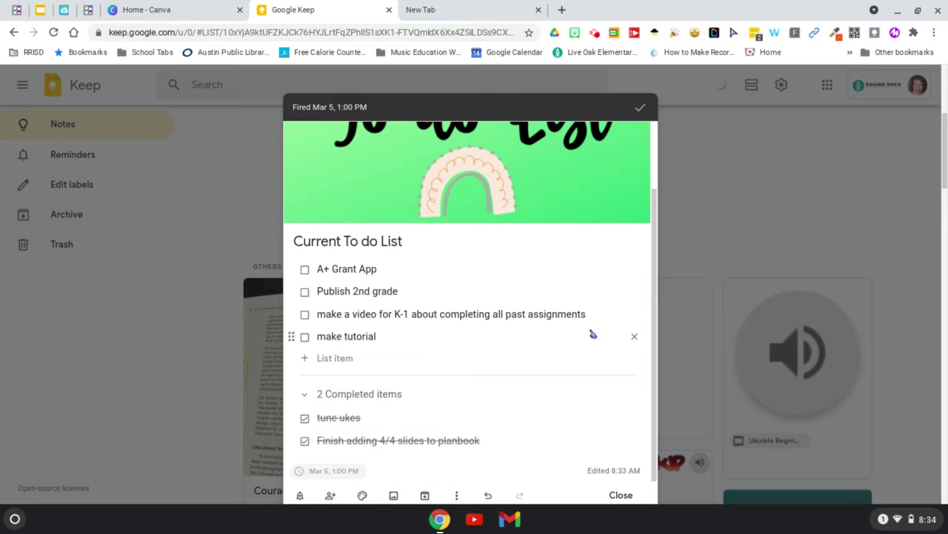
# - Review the to-do note and its additional actions, and close the note
pyautogui.scroll(2, 573, 269)
pyautogui.scroll(-2, 572, 269)
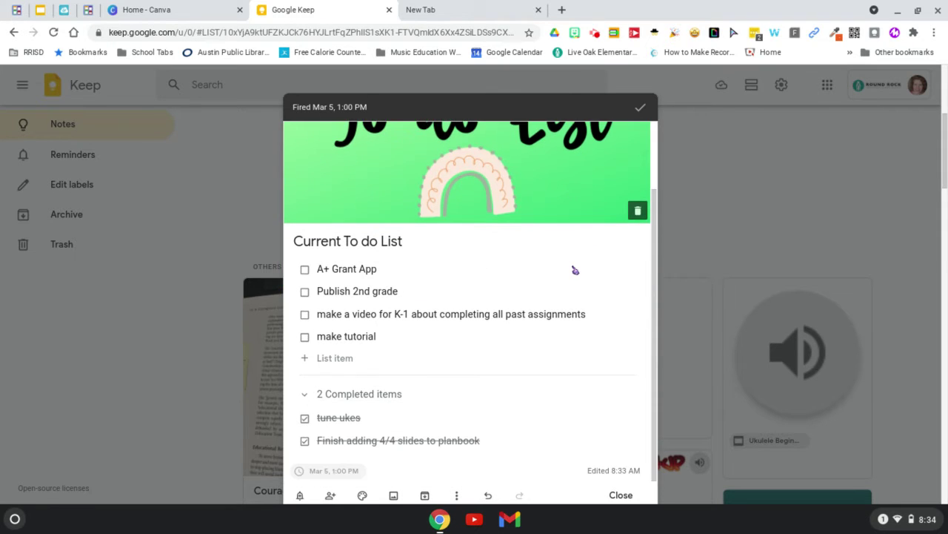
pyautogui.scroll(2, 572, 269)
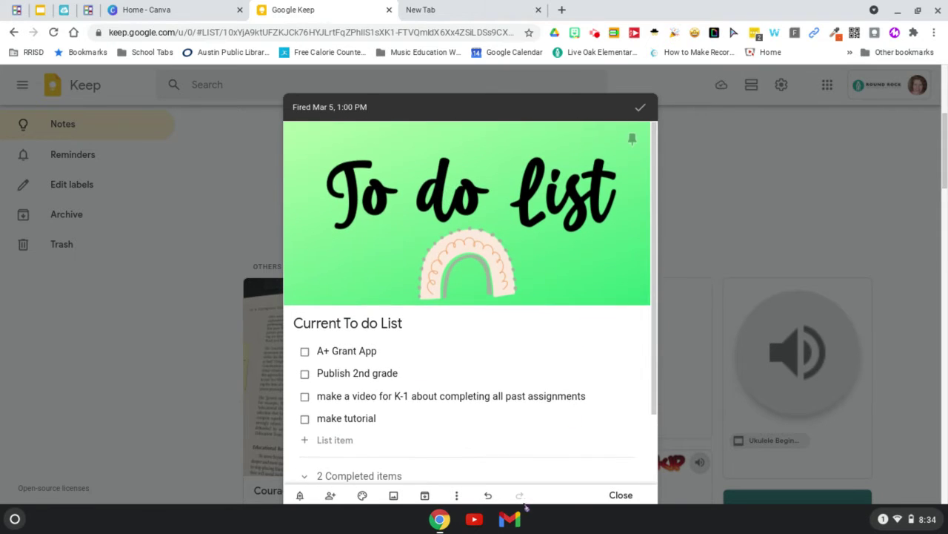
pyautogui.click(453, 496)
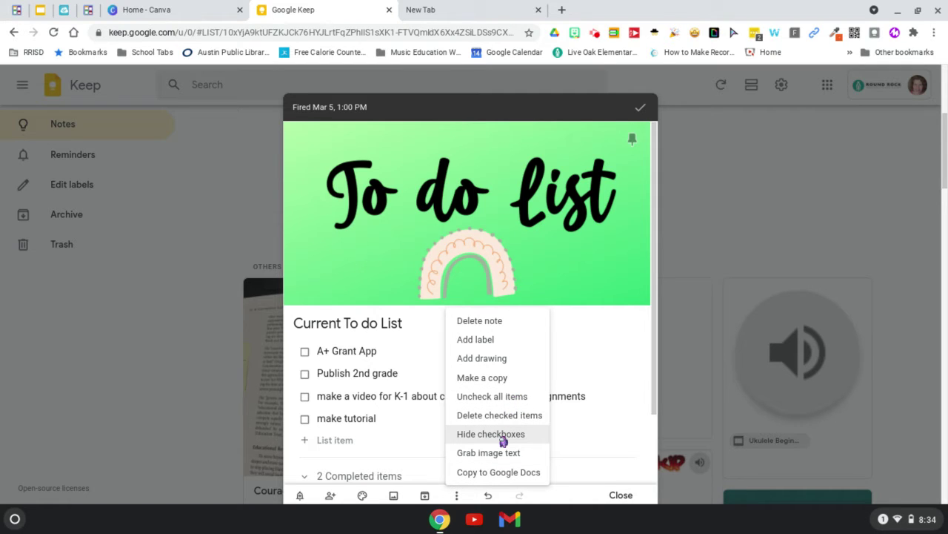
pyautogui.click(620, 495)
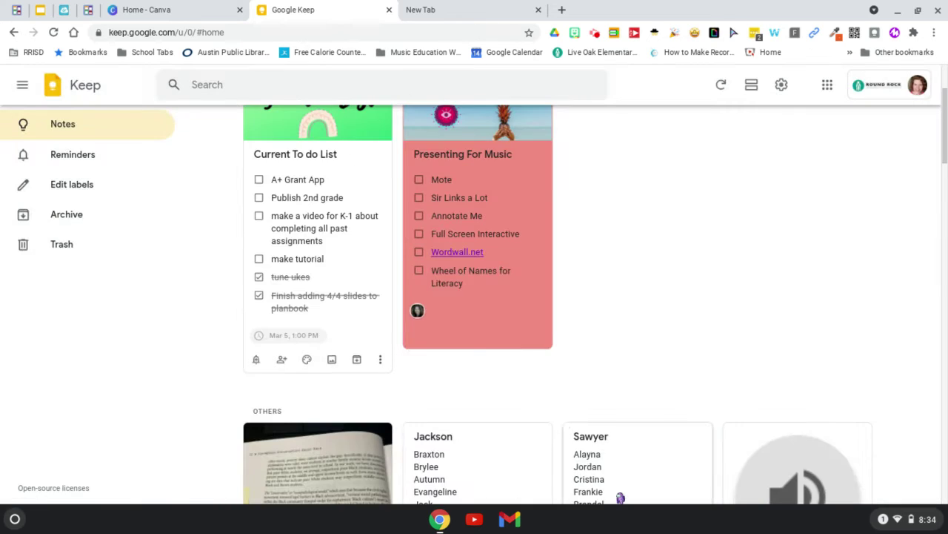
# - Open the Courageous conversations note with the book page photo, examine its additional actions such as Grab image text, and close it
pyautogui.scroll(-2, 527, 343)
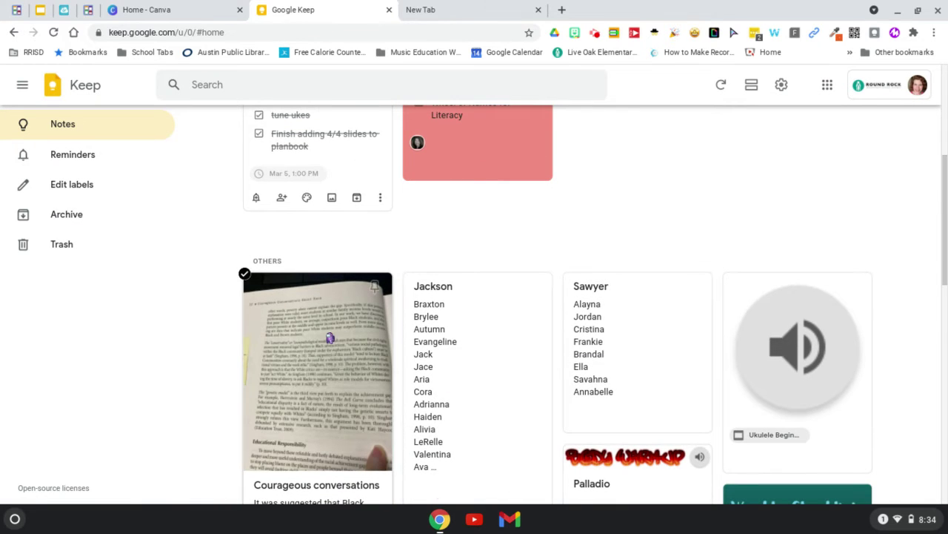
pyautogui.scroll(-2, 329, 338)
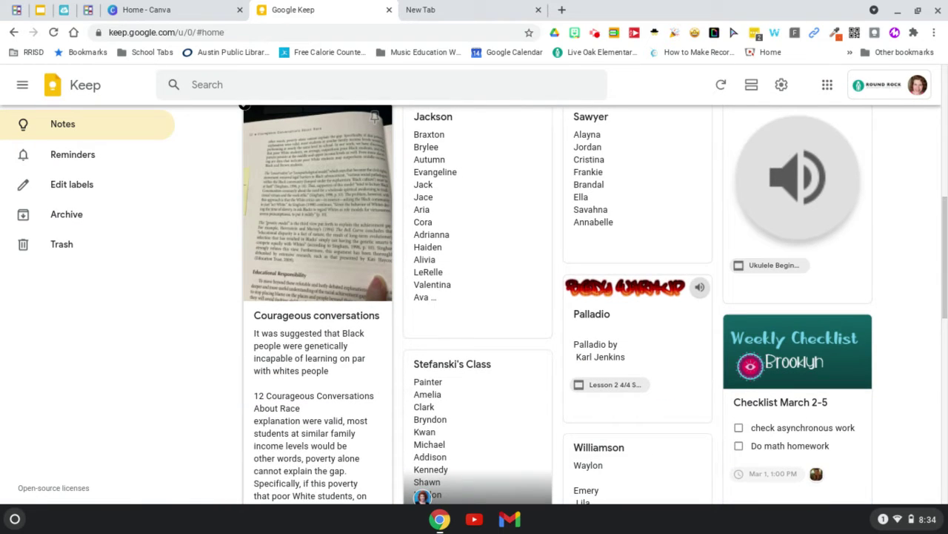
pyautogui.scroll(-1, 350, 131)
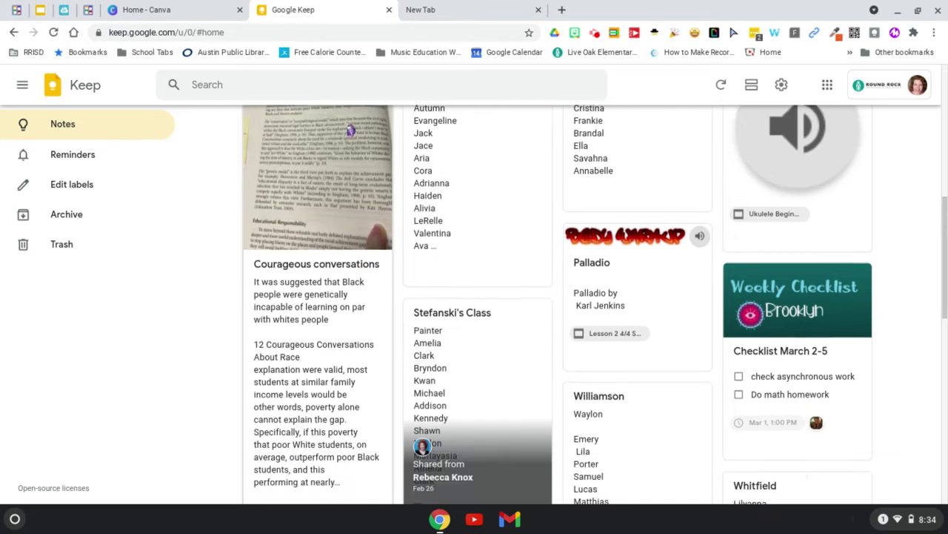
pyautogui.scroll(1, 350, 130)
pyautogui.click(324, 234)
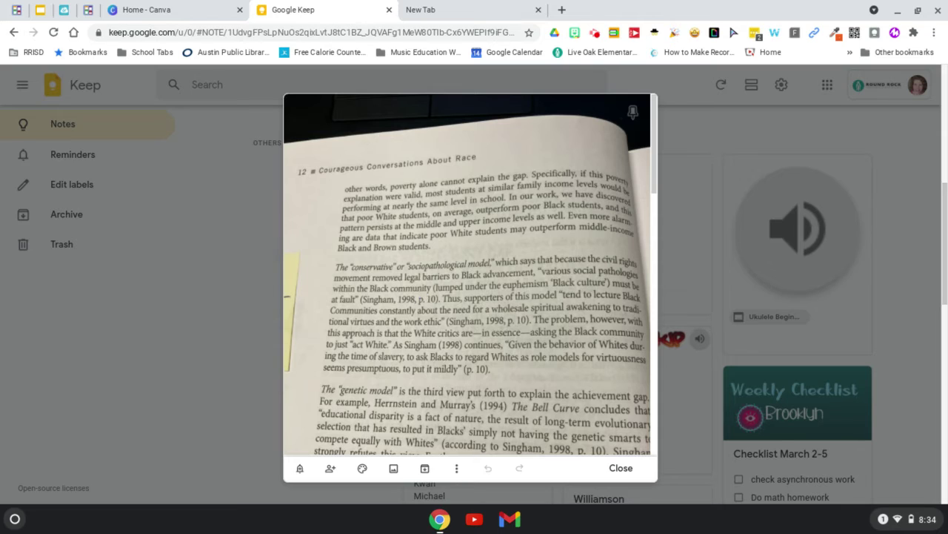
pyautogui.click(458, 468)
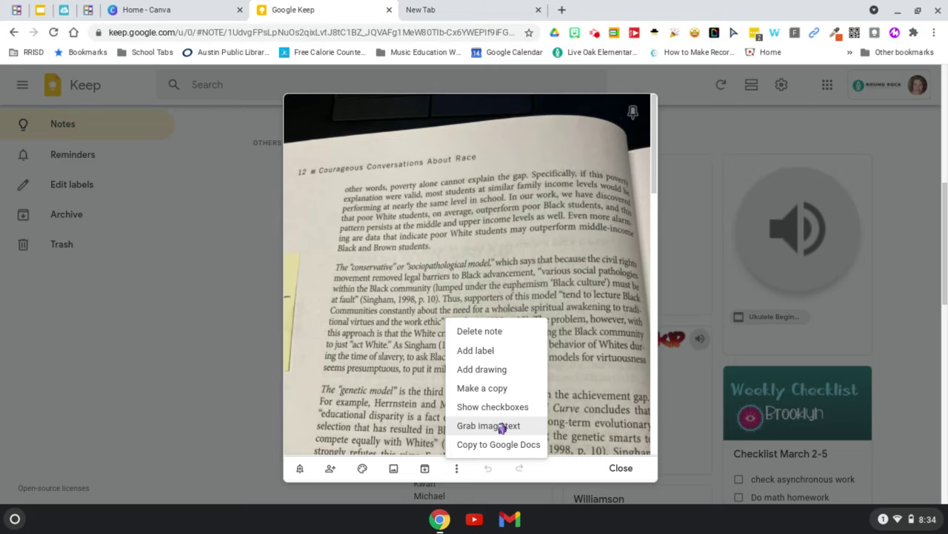
pyautogui.click(620, 468)
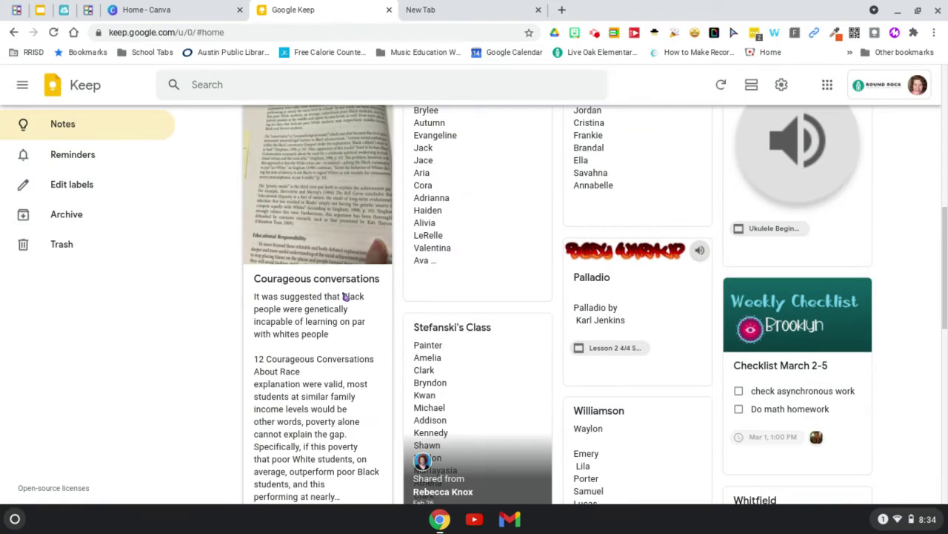
# - Reopen the Courageous conversations note and read through the text grabbed from the book page photo
pyautogui.click(324, 190)
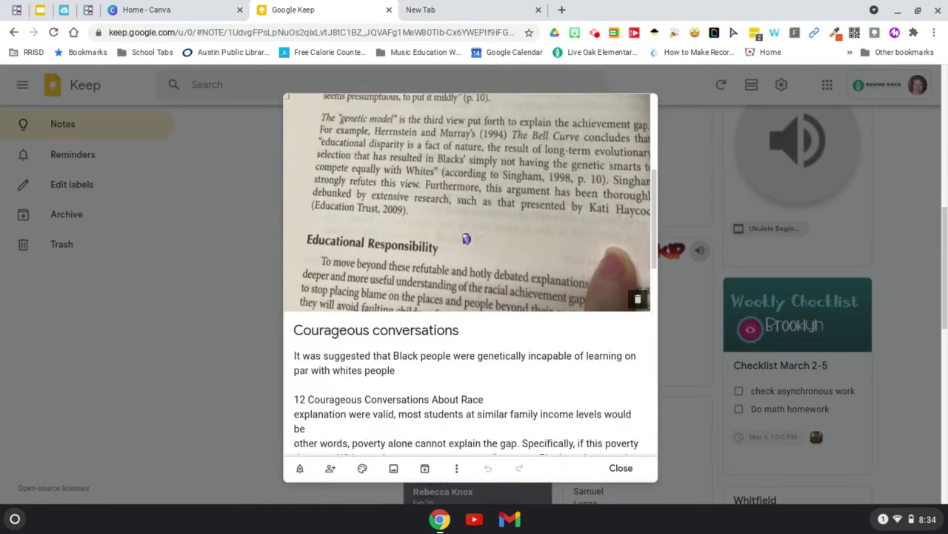
pyautogui.scroll(-15, 466, 239)
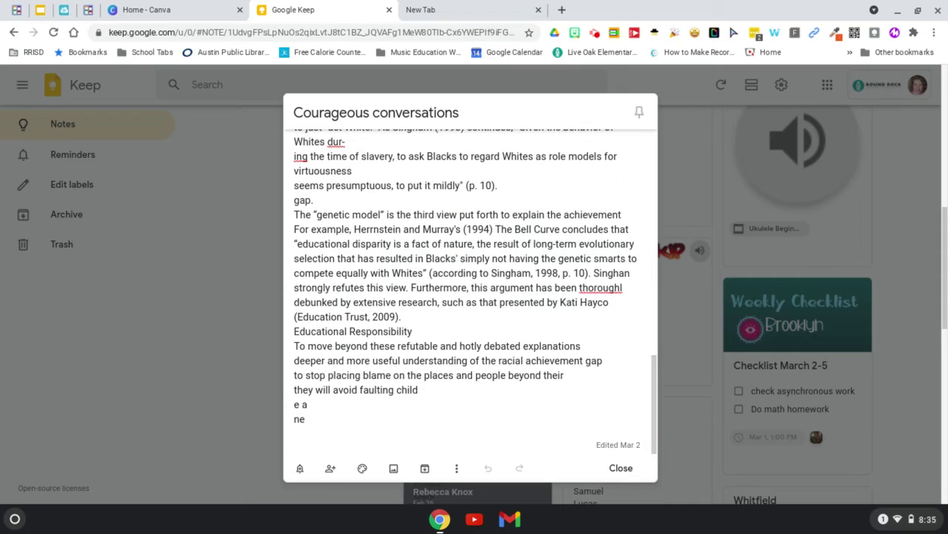
pyautogui.scroll(2, 470, 293)
pyautogui.scroll(-3, 470, 293)
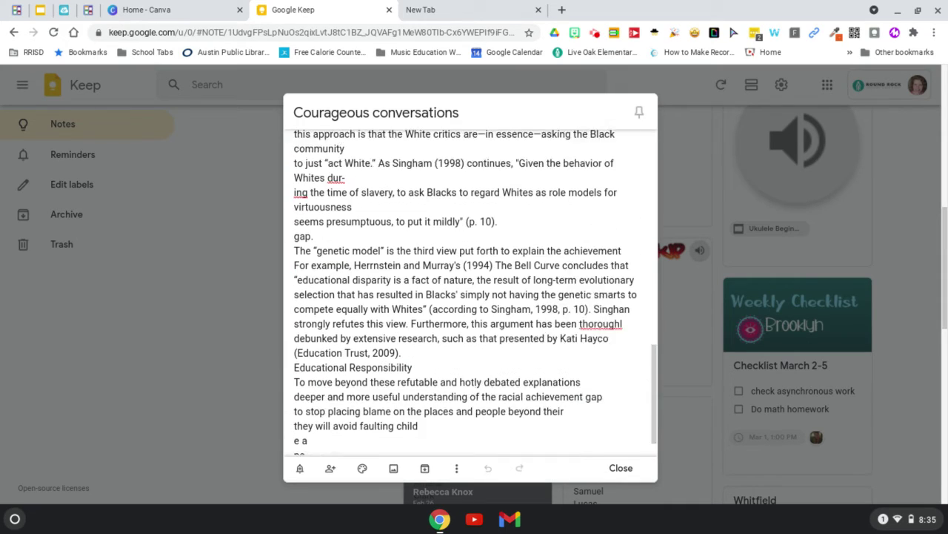
pyautogui.scroll(3, 471, 292)
pyautogui.scroll(8, 593, 426)
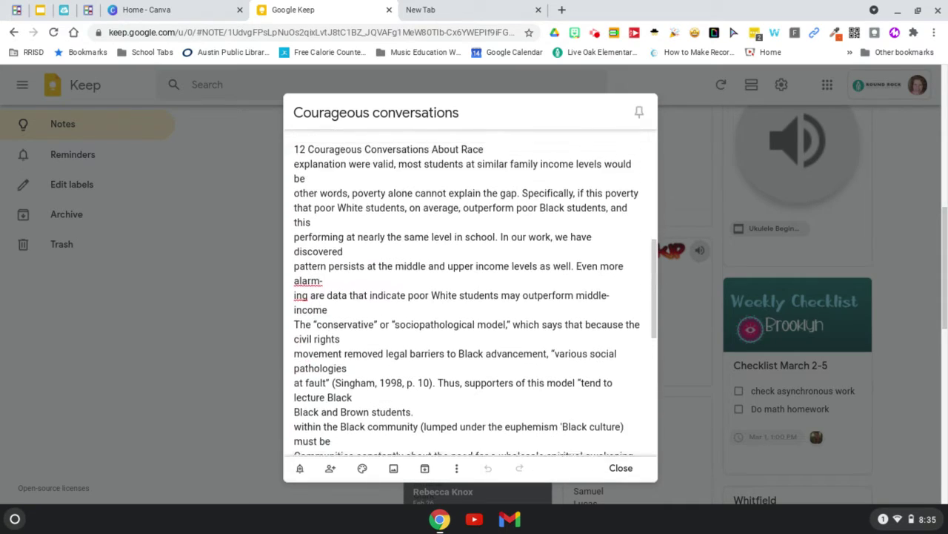
# - Close the Courageous conversations note and look over the pinned notes with their banner images
pyautogui.click(621, 468)
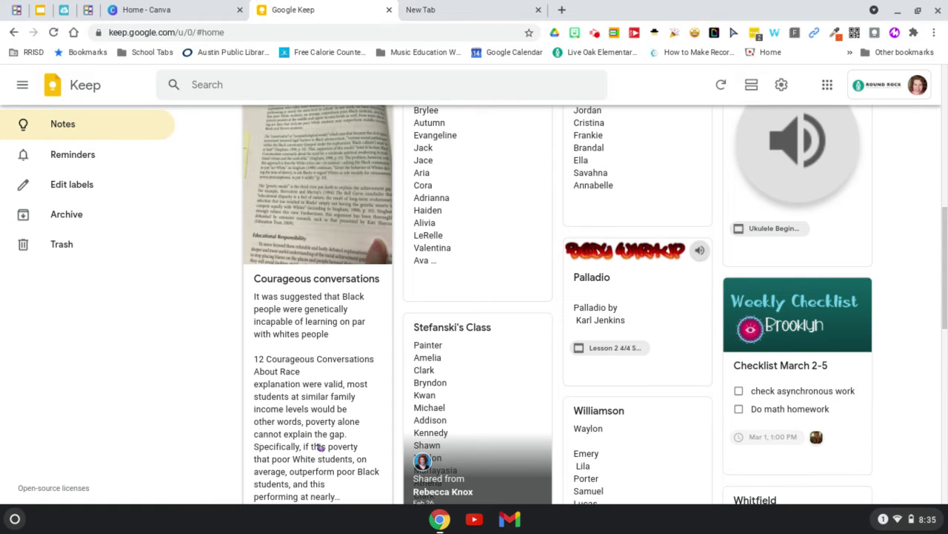
pyautogui.scroll(3, 319, 371)
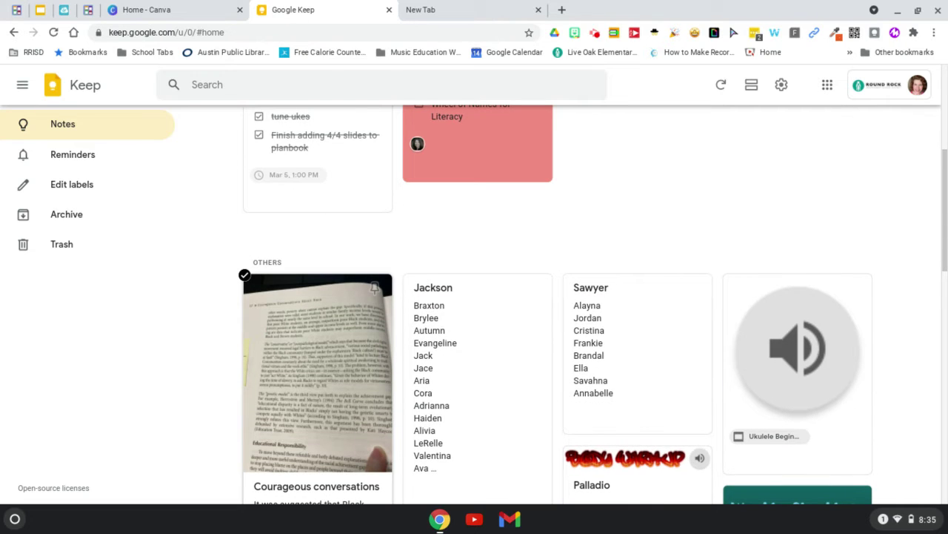
pyautogui.scroll(5, 463, 373)
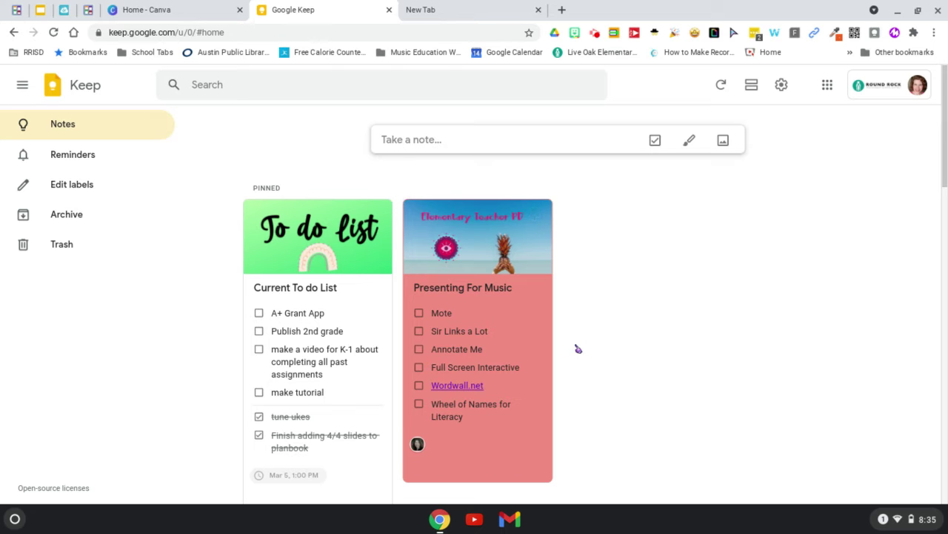
pyautogui.moveTo(532, 267)
pyautogui.scroll(-3, 532, 267)
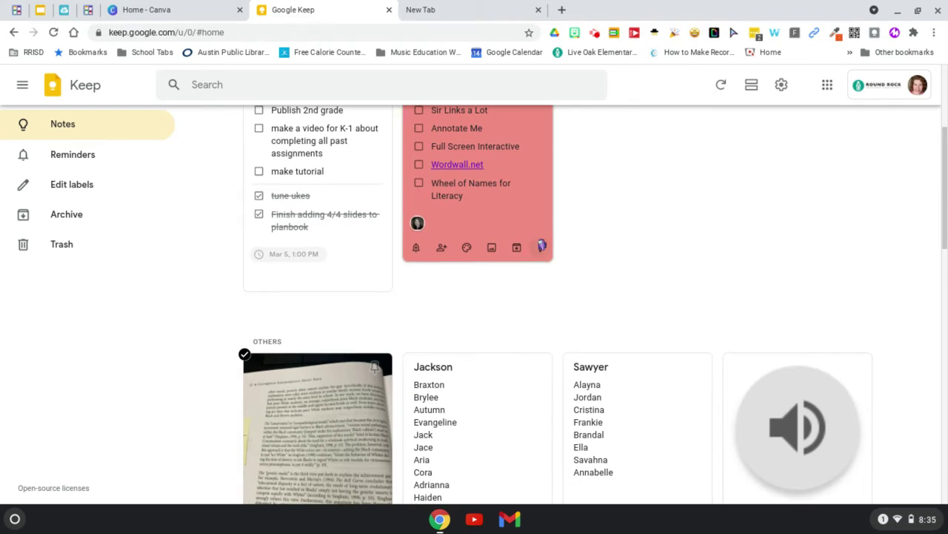
# - Switch to Canva and create a new blank design with a custom size of 6 x 3 in
pyautogui.click(139, 7)
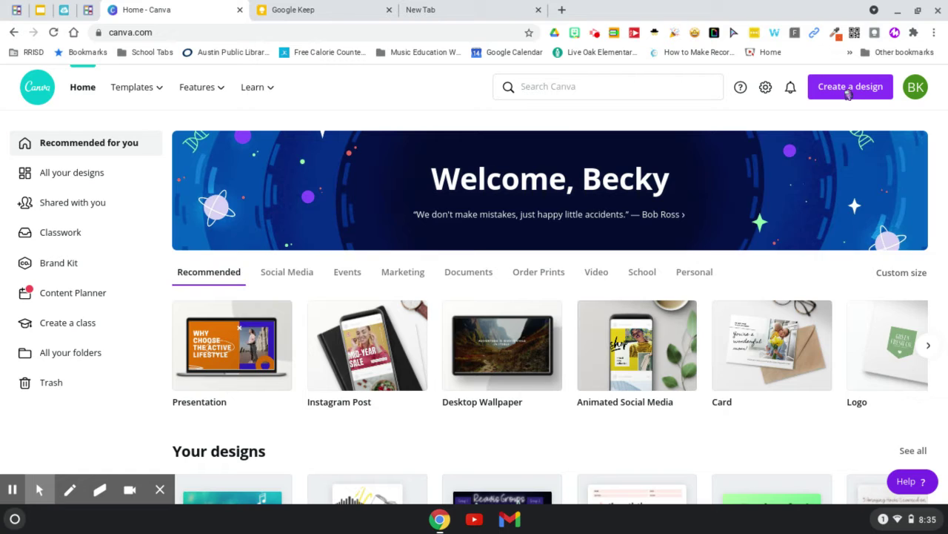
pyautogui.click(851, 86)
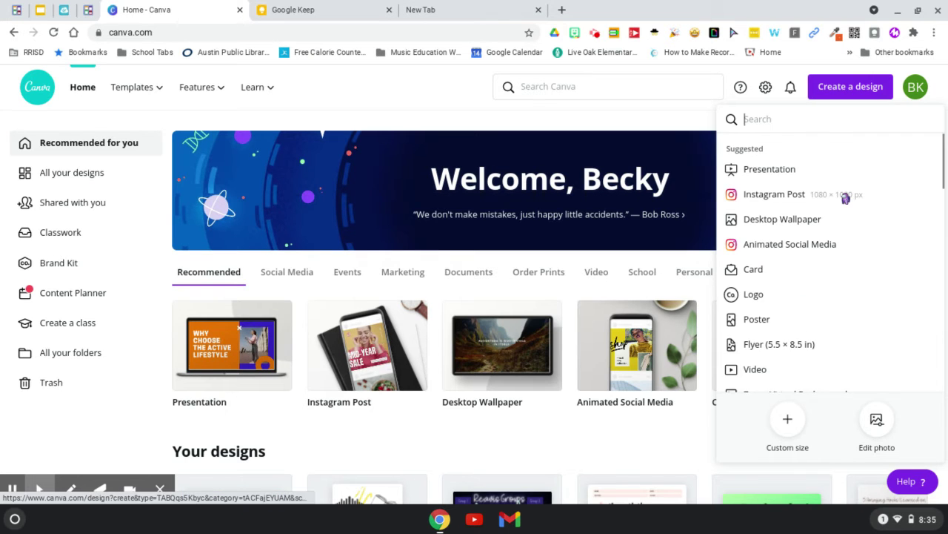
pyautogui.scroll(-3, 846, 198)
pyautogui.scroll(3, 830, 259)
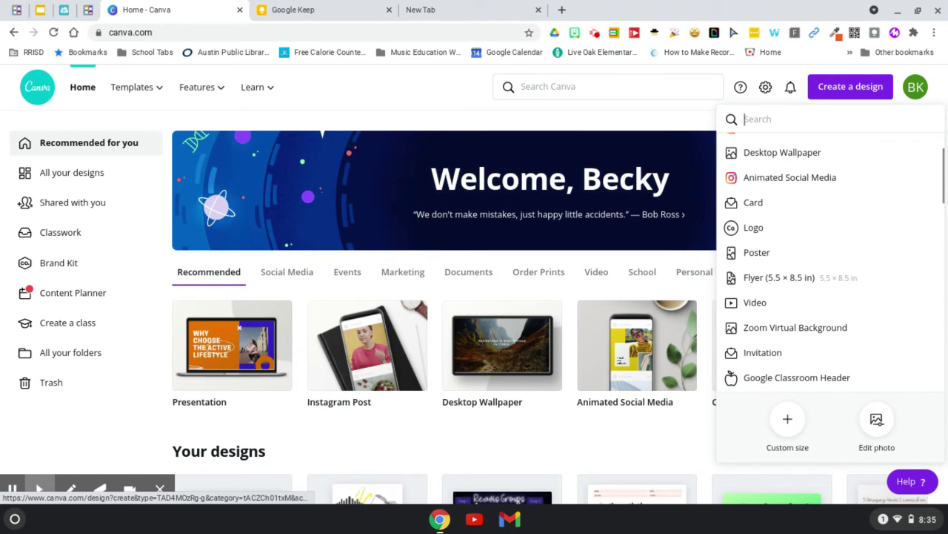
pyautogui.click(787, 419)
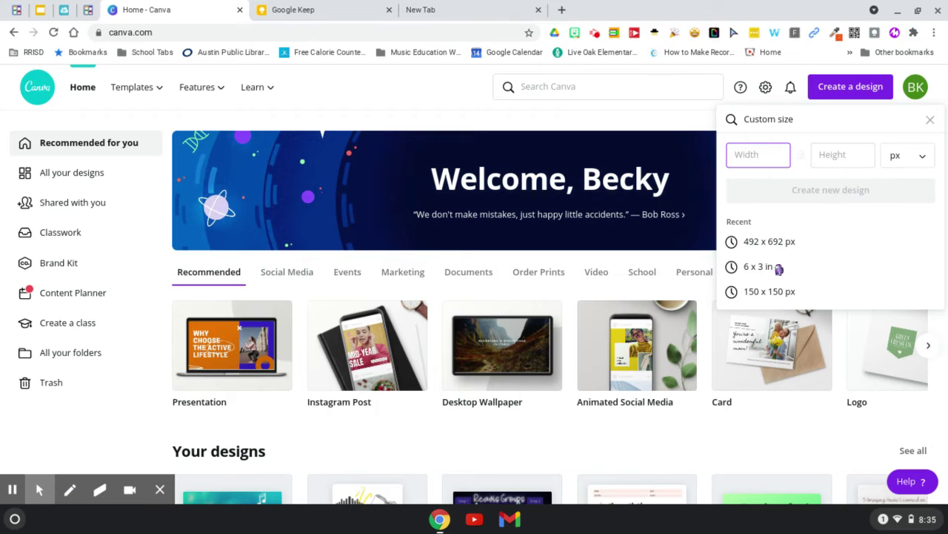
pyautogui.click(797, 415)
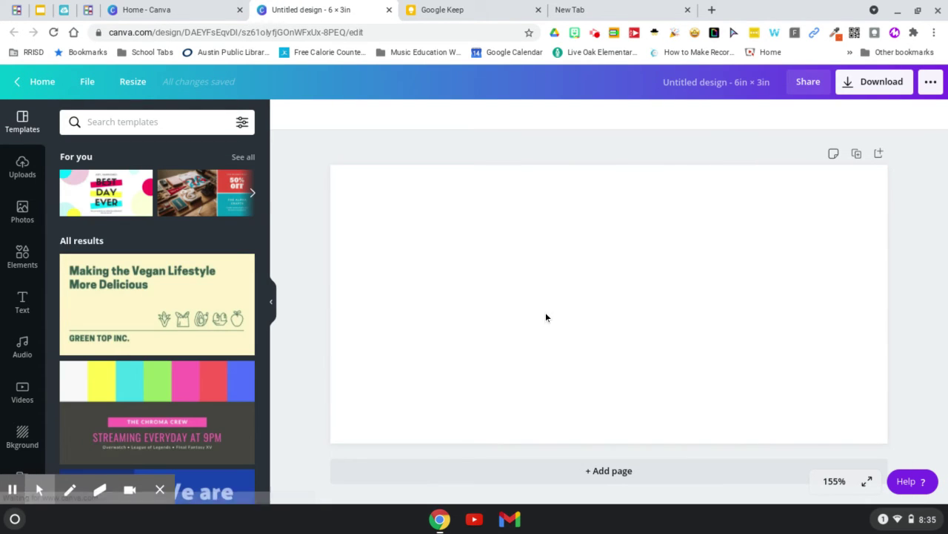
# - Fill the blank design with the green leaf background from the Nature category
pyautogui.click(22, 433)
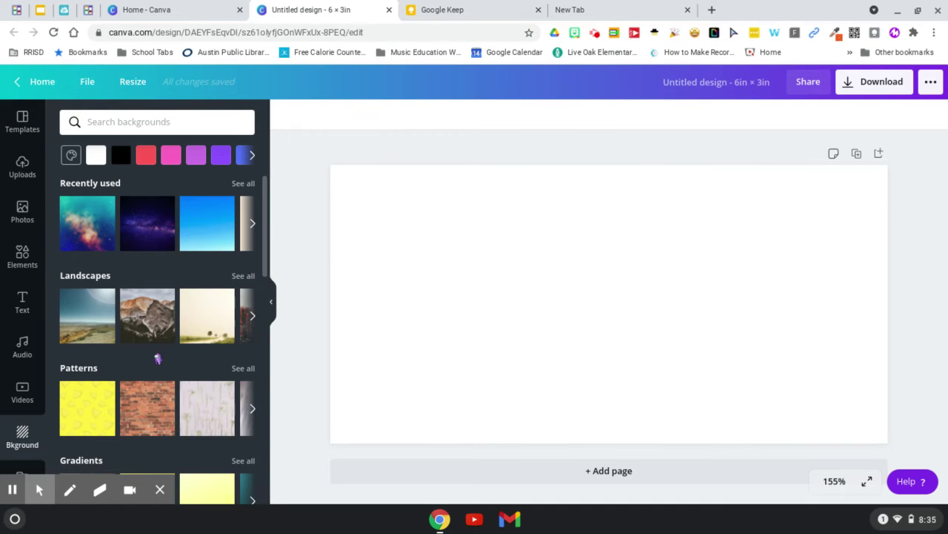
pyautogui.scroll(-6, 158, 358)
pyautogui.scroll(-4, 148, 326)
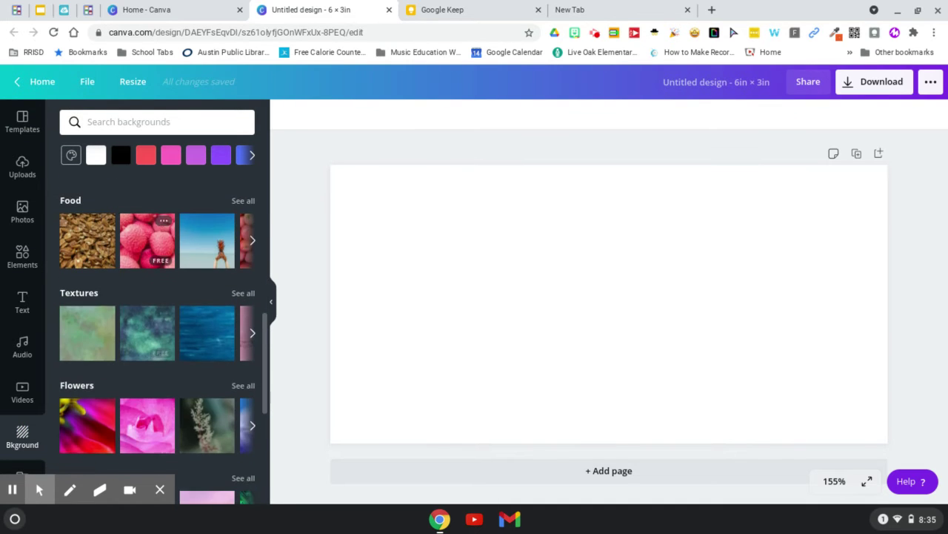
pyautogui.scroll(-1, 147, 326)
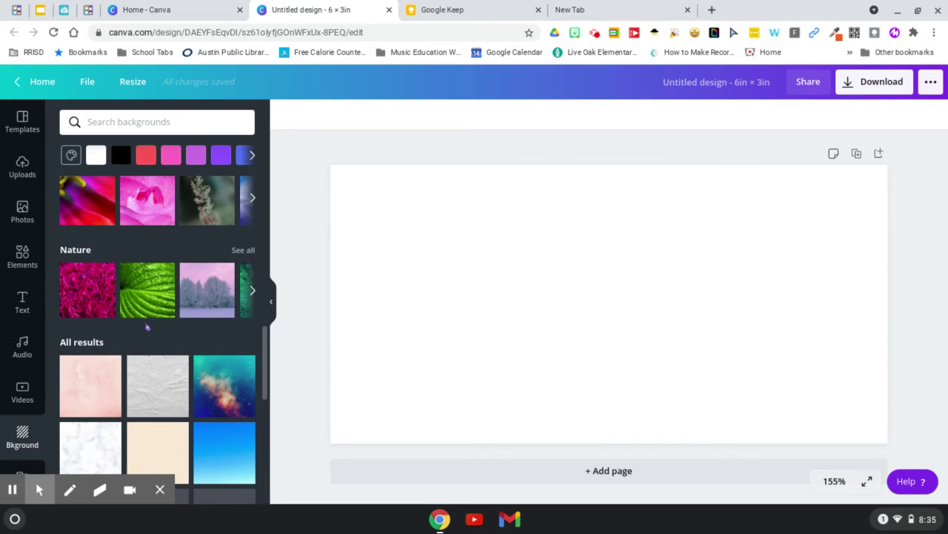
pyautogui.click(138, 283)
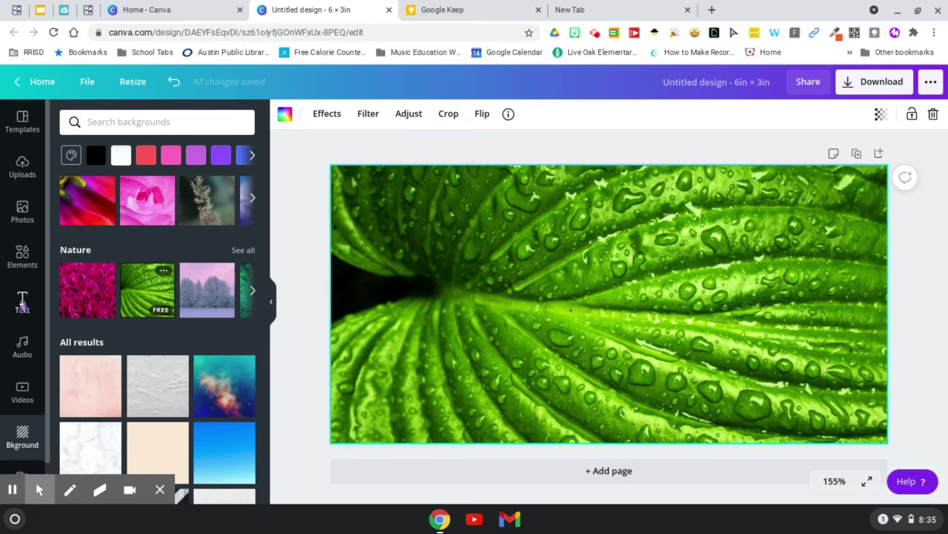
# - Add a heading to the design and replace its placeholder text with "to do list"
pyautogui.click(23, 305)
pyautogui.click(148, 181)
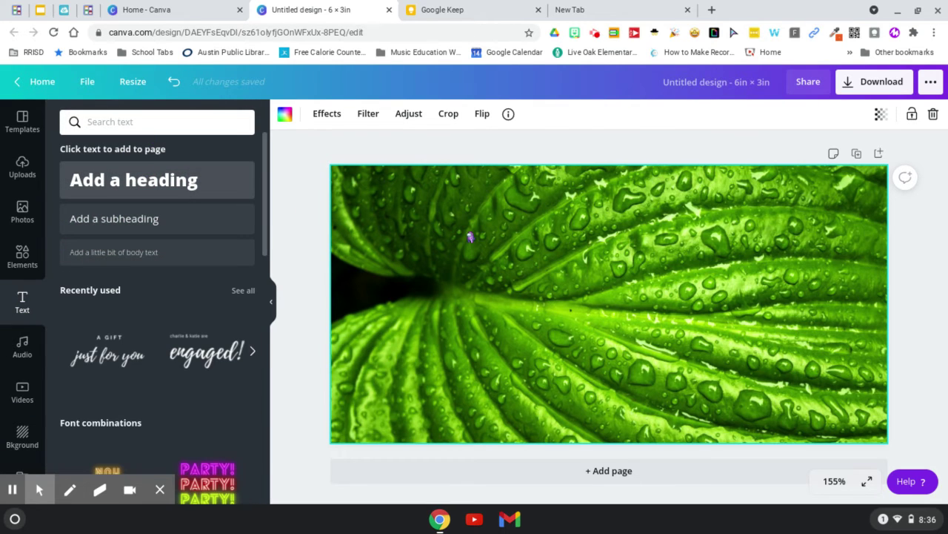
pyautogui.click(593, 298)
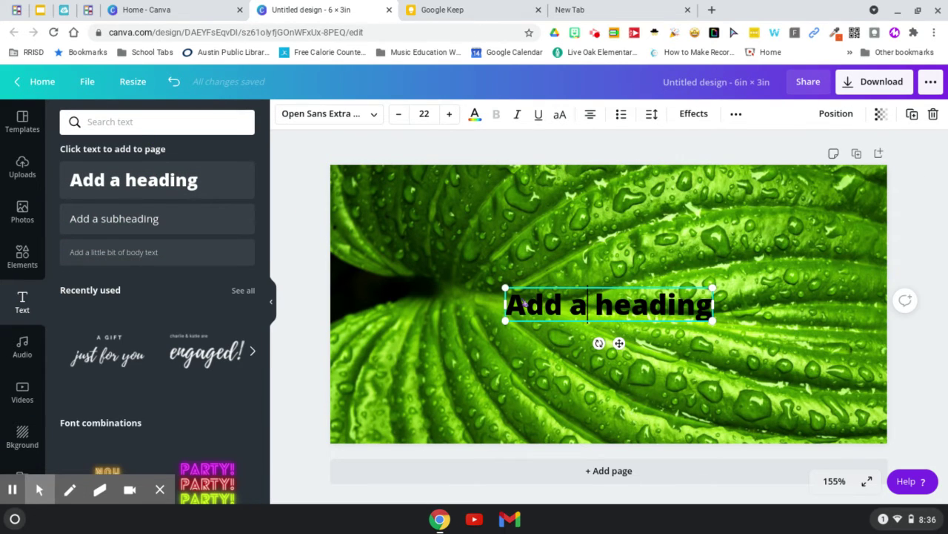
pyautogui.moveTo(517, 305); pyautogui.dragTo(728, 319)
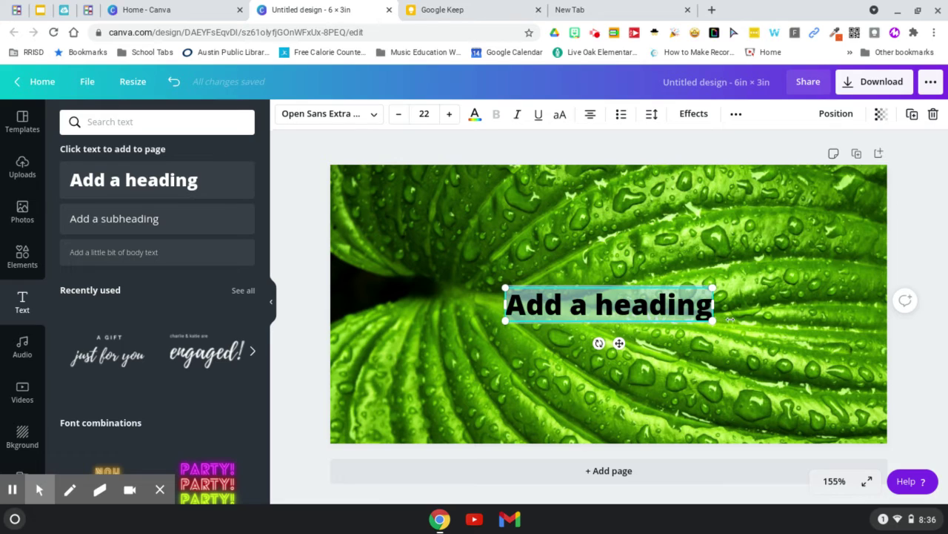
pyautogui.write('to')
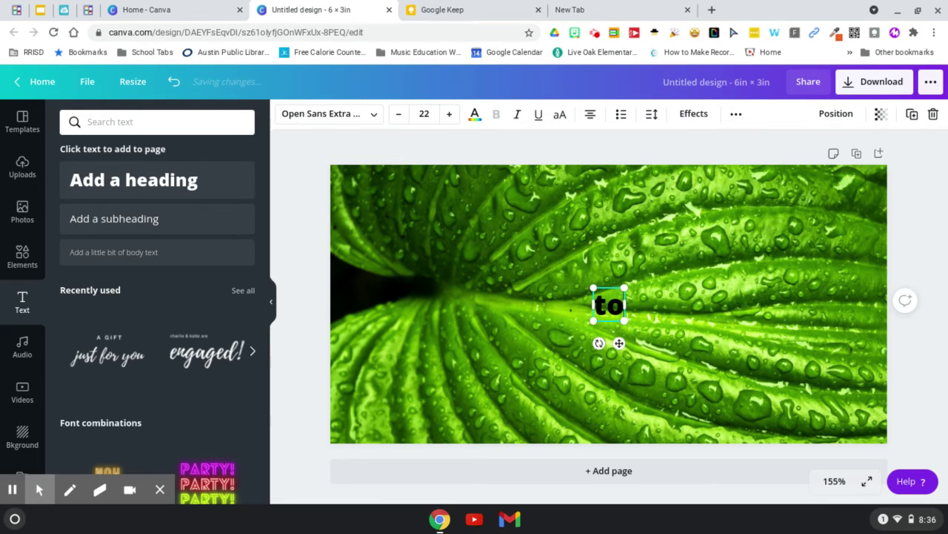
pyautogui.write(' do list')
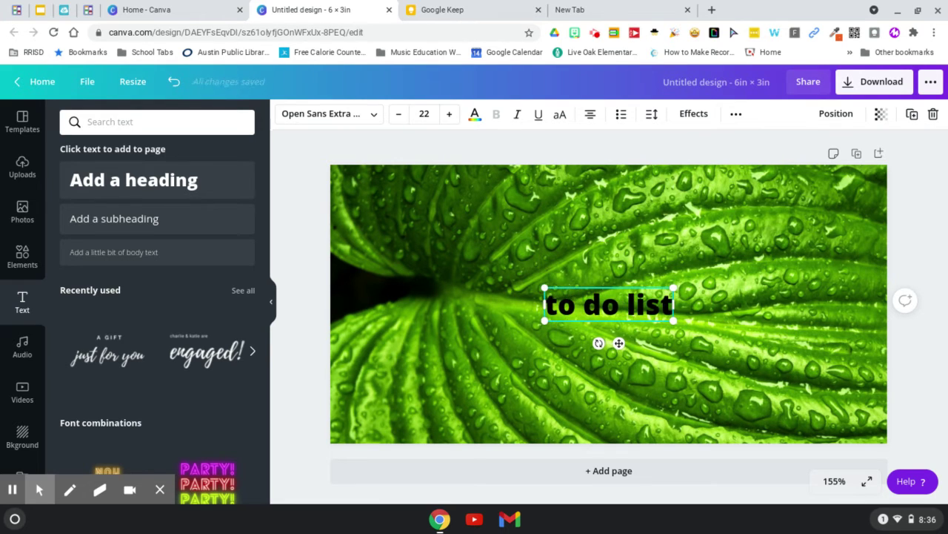
# - Try Avocado Creamy, set the heading's font to ZP Side Effect, and enlarge the text to about size 82
pyautogui.click(359, 117)
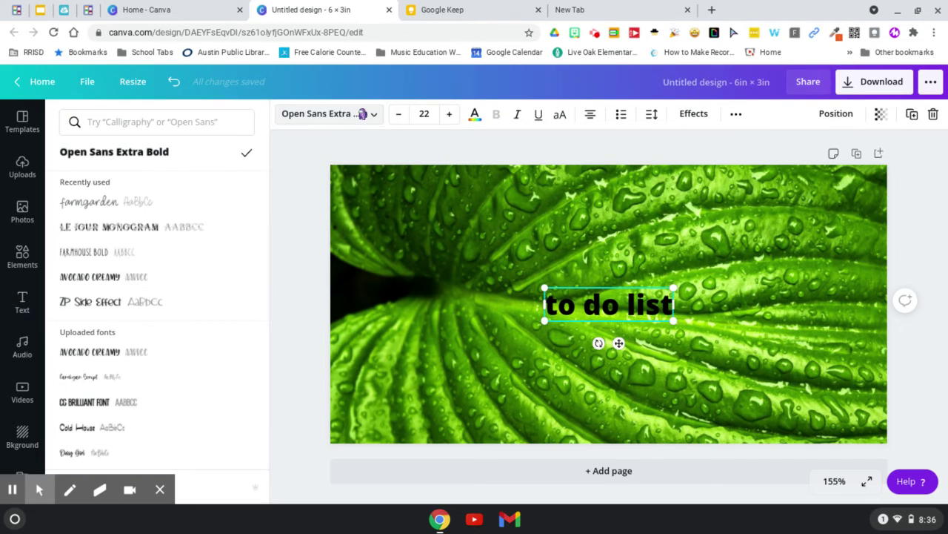
pyautogui.click(131, 285)
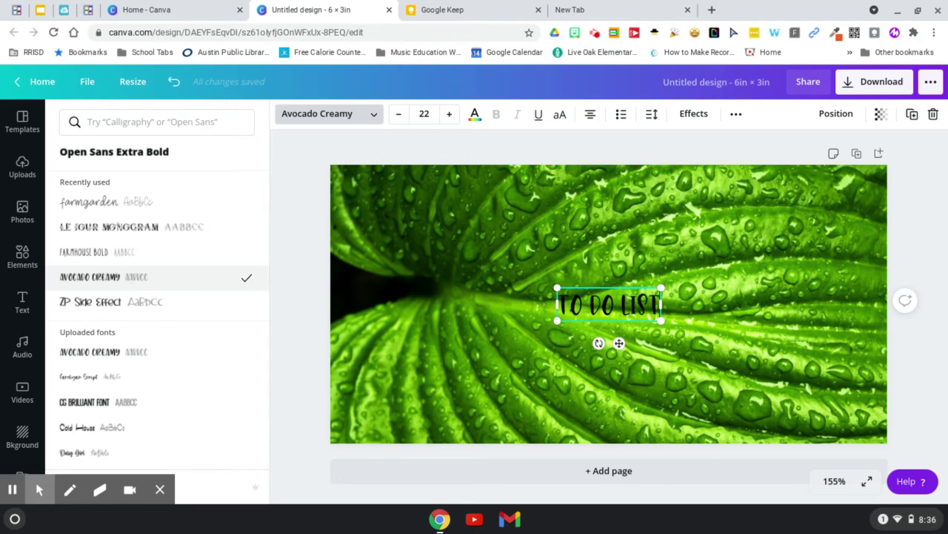
pyautogui.click(128, 304)
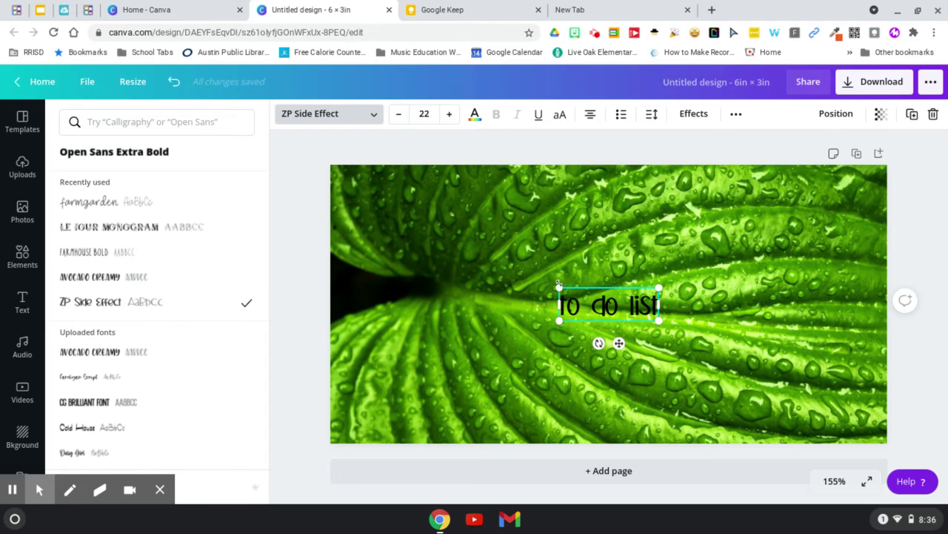
pyautogui.moveTo(560, 286); pyautogui.dragTo(433, 245)
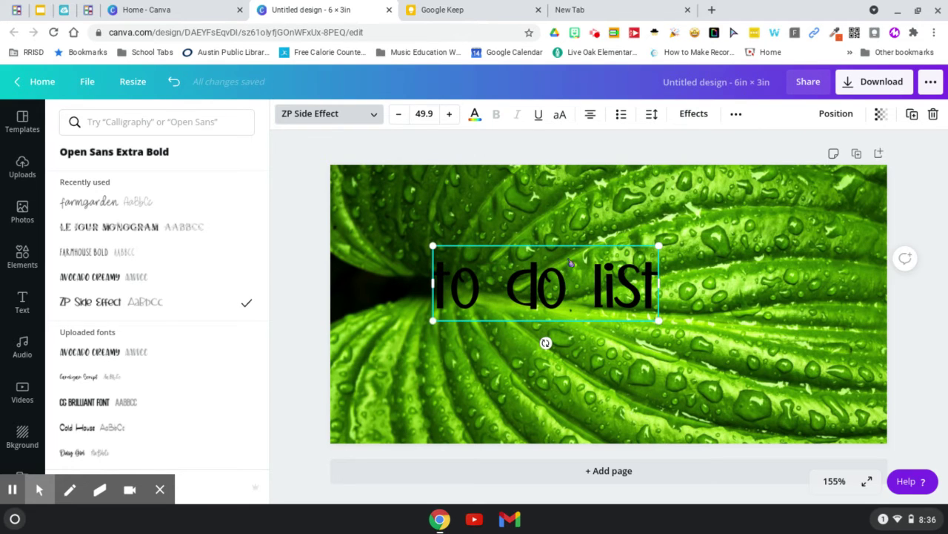
pyautogui.moveTo(658, 320); pyautogui.dragTo(807, 375)
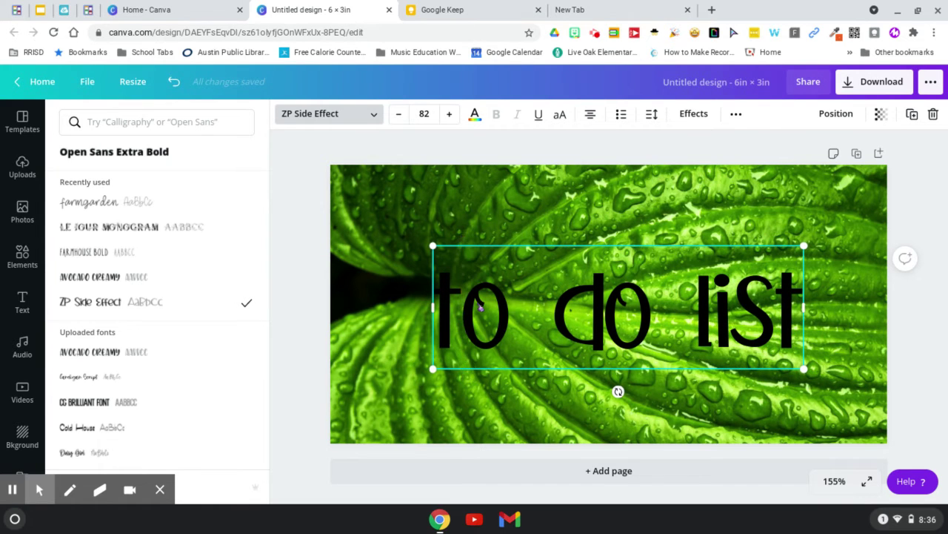
# - Change the heading's text colour to the light yellow-green default colour and deselect the text
pyautogui.click(475, 113)
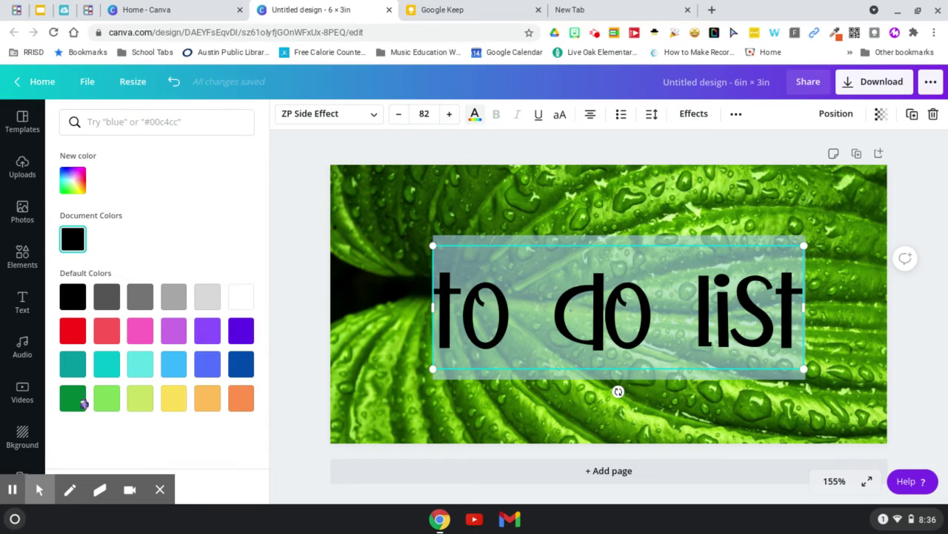
pyautogui.click(136, 399)
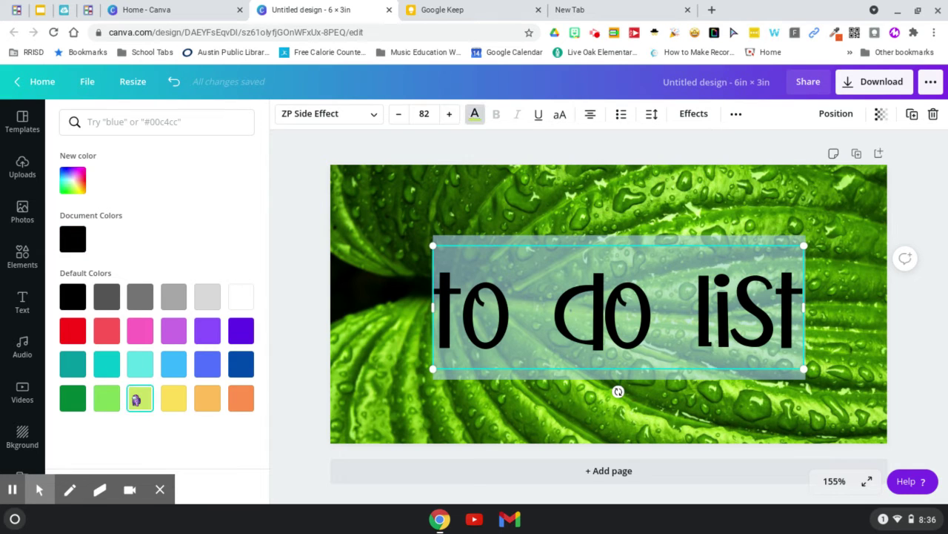
pyautogui.click(363, 235)
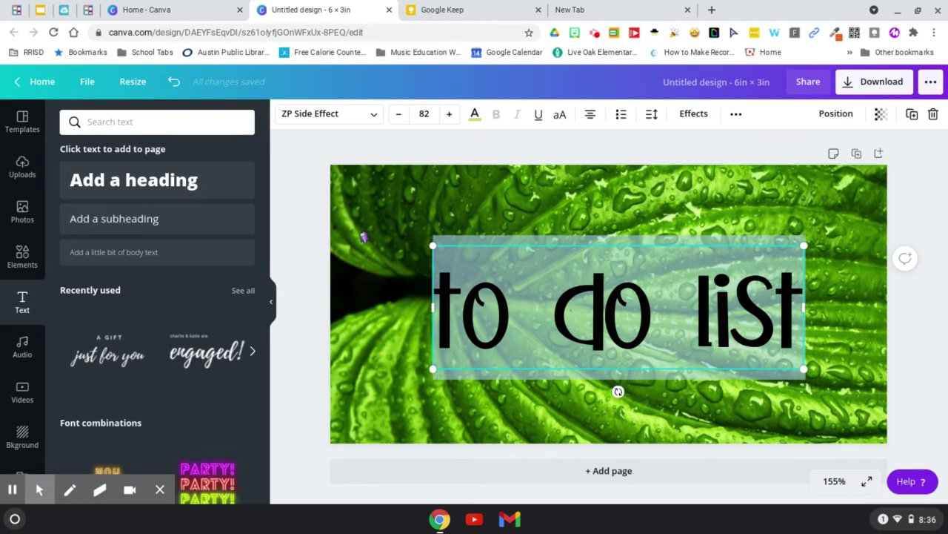
pyautogui.click(389, 298)
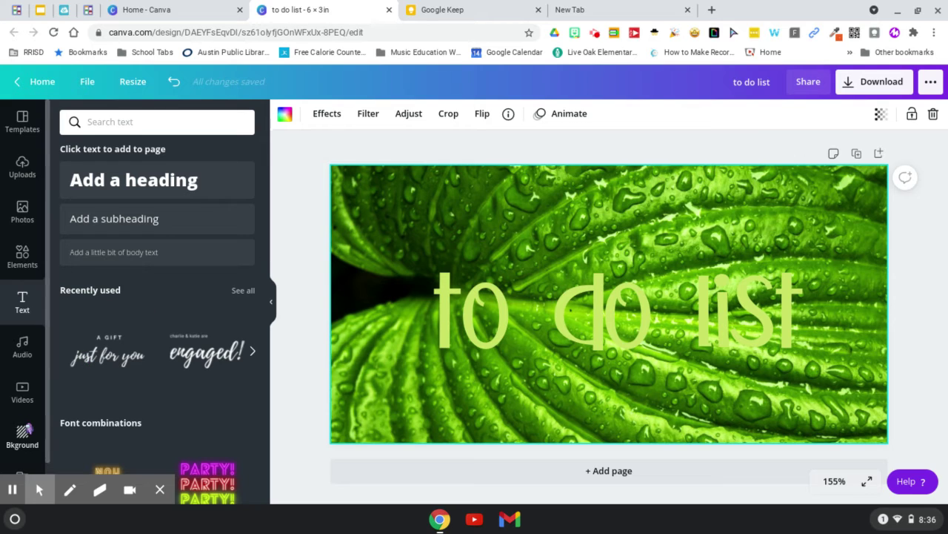
# - Browse the design elements and add the purple-to-yellow blob from the Gradients category
pyautogui.click(22, 252)
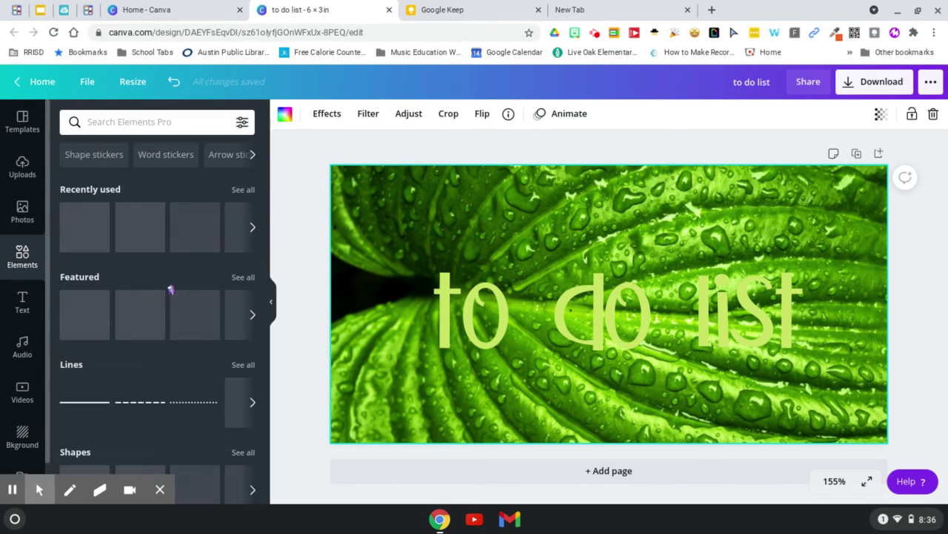
pyautogui.scroll(-3, 171, 289)
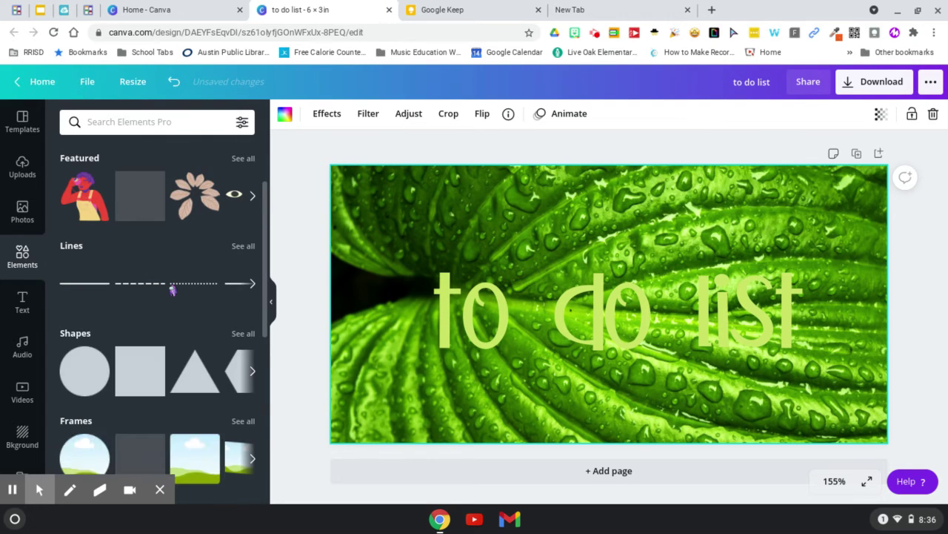
pyautogui.scroll(3, 171, 286)
pyautogui.scroll(-3, 164, 311)
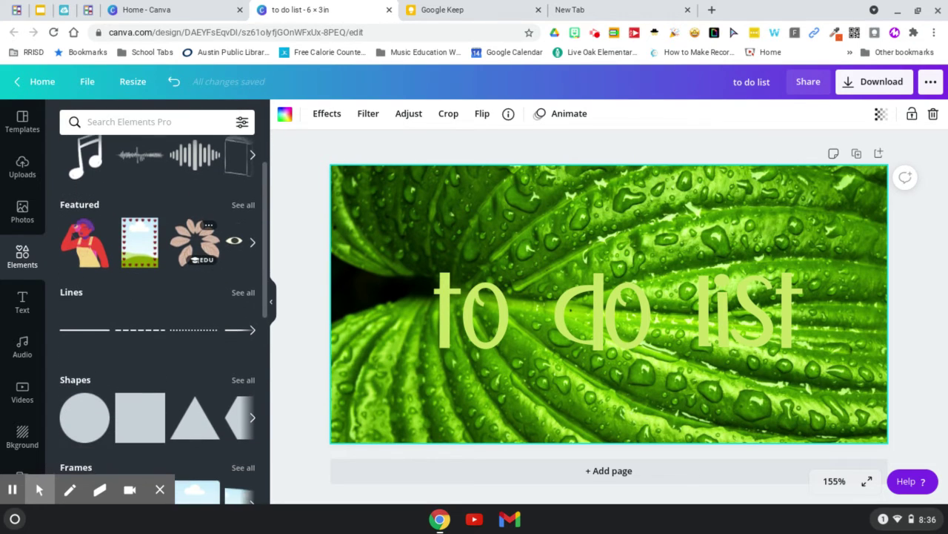
pyautogui.scroll(-3, 163, 311)
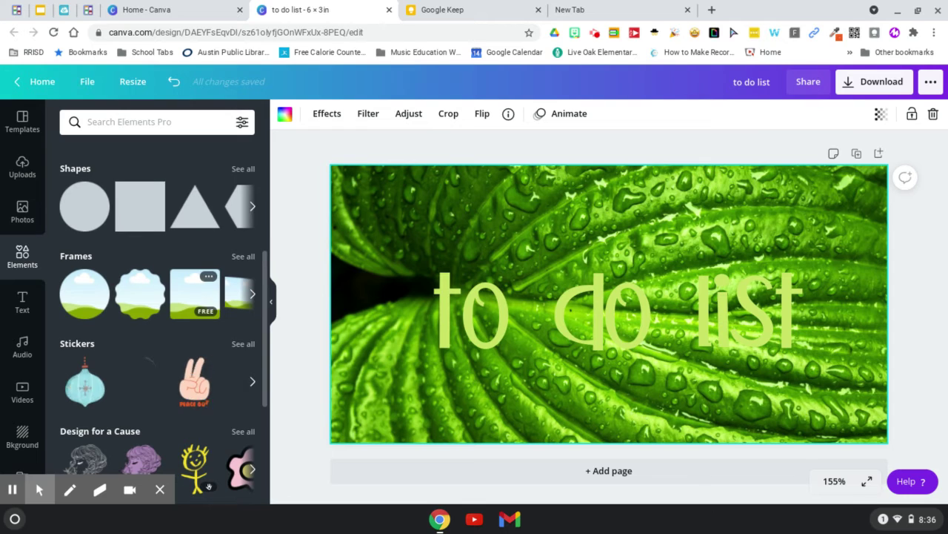
pyautogui.scroll(-5, 164, 311)
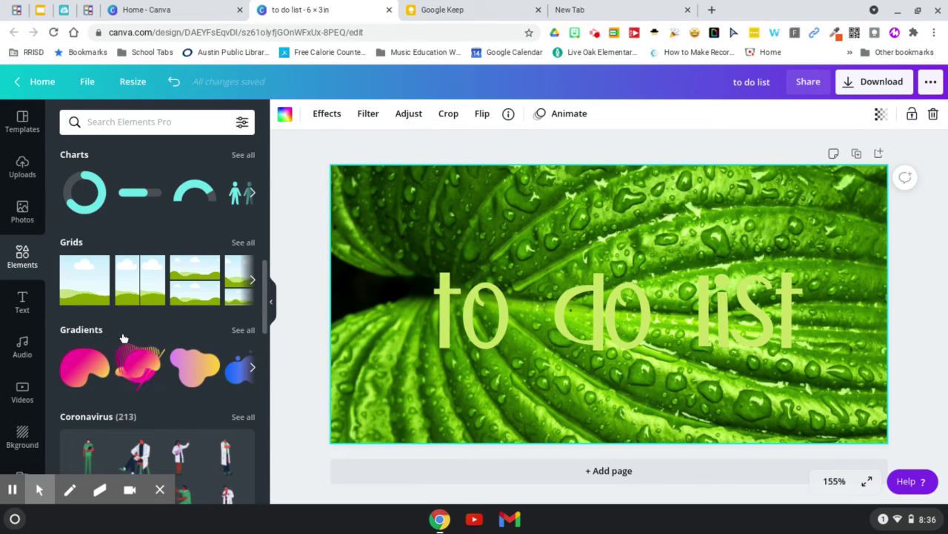
pyautogui.scroll(-1, 124, 338)
pyautogui.click(198, 329)
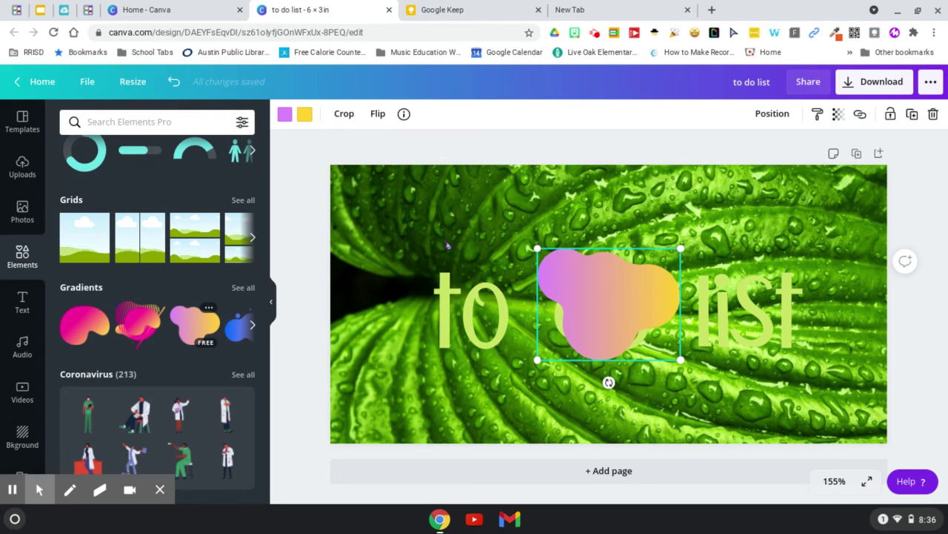
# - Enlarge the gradient blob to about 2.5 × 2 in, shift it slightly down, and send it backward behind the heading
pyautogui.moveTo(537, 249); pyautogui.dragTo(443, 180)
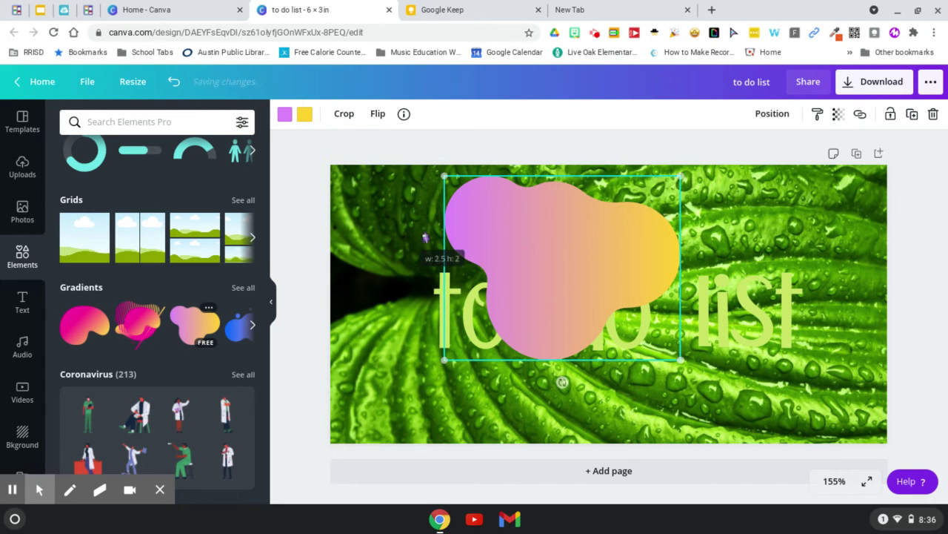
pyautogui.moveTo(599, 287); pyautogui.dragTo(588, 316)
pyautogui.rightClick(588, 298)
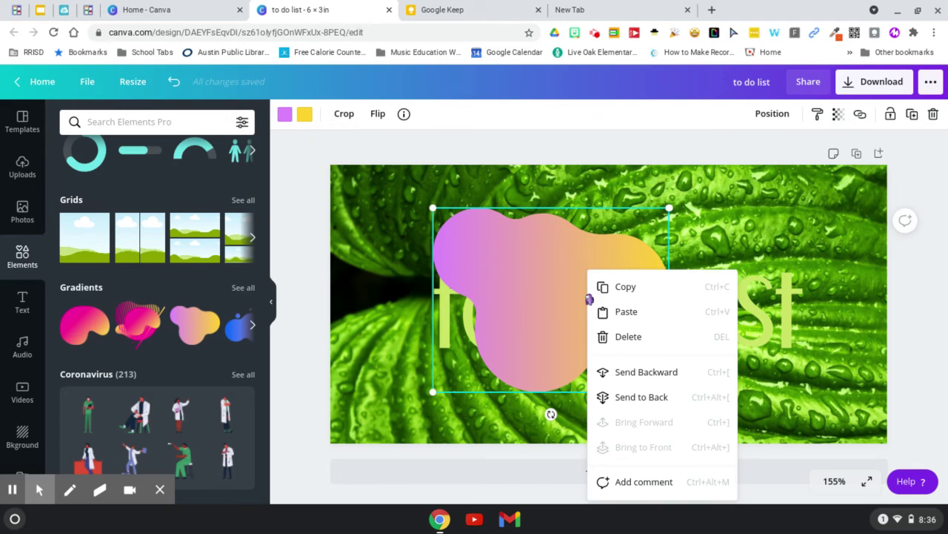
pyautogui.click(629, 372)
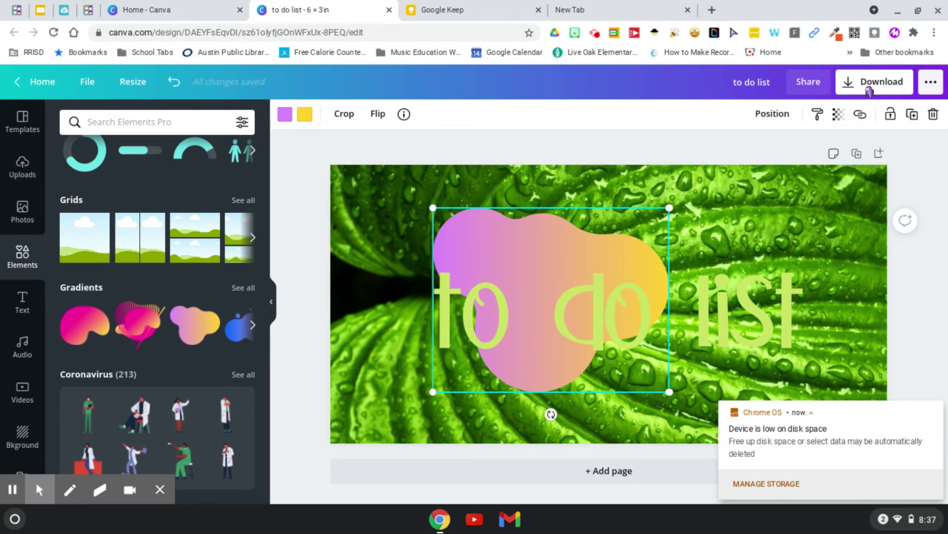
# - Download the finished to do list design as a PNG at size 1
pyautogui.click(869, 87)
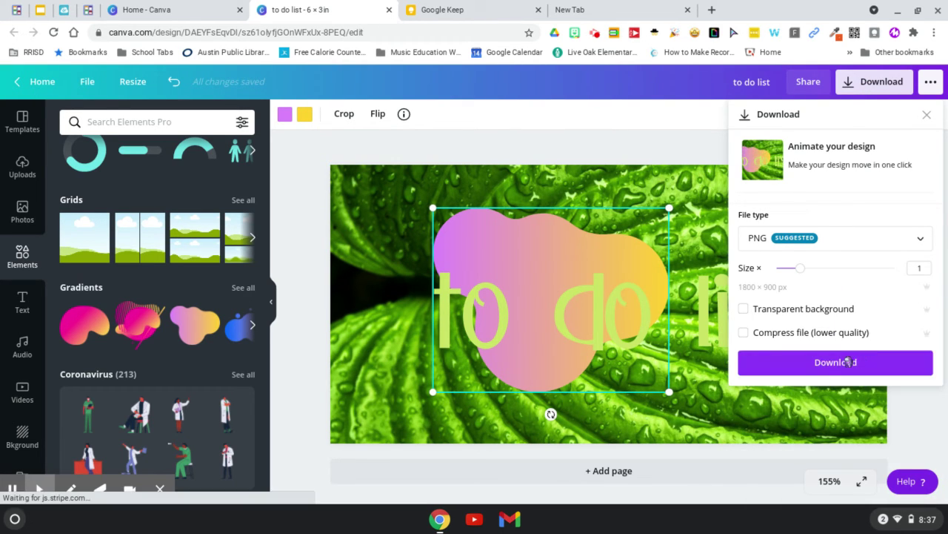
pyautogui.click(835, 361)
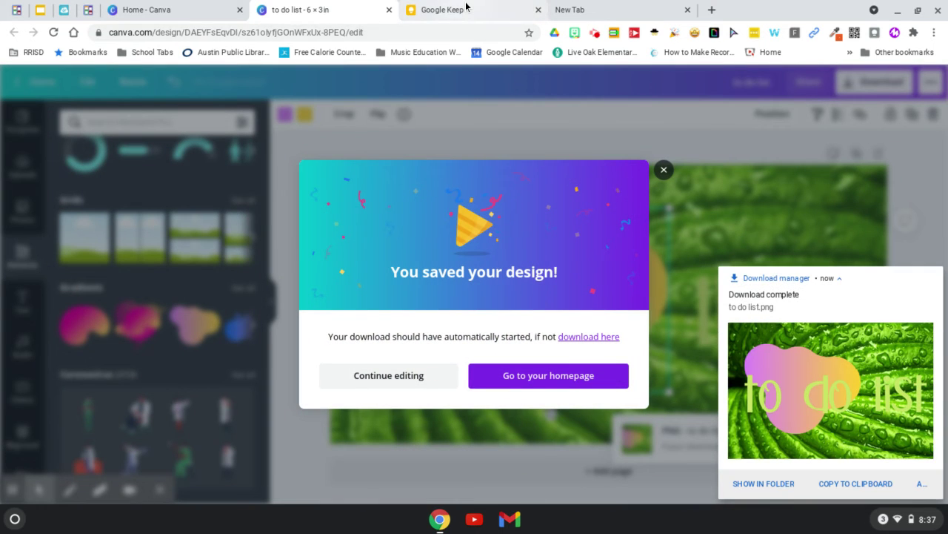
# - Switch to Google Keep and create a new image note using "to do list.png" from the Downloads folder
pyautogui.click(466, 8)
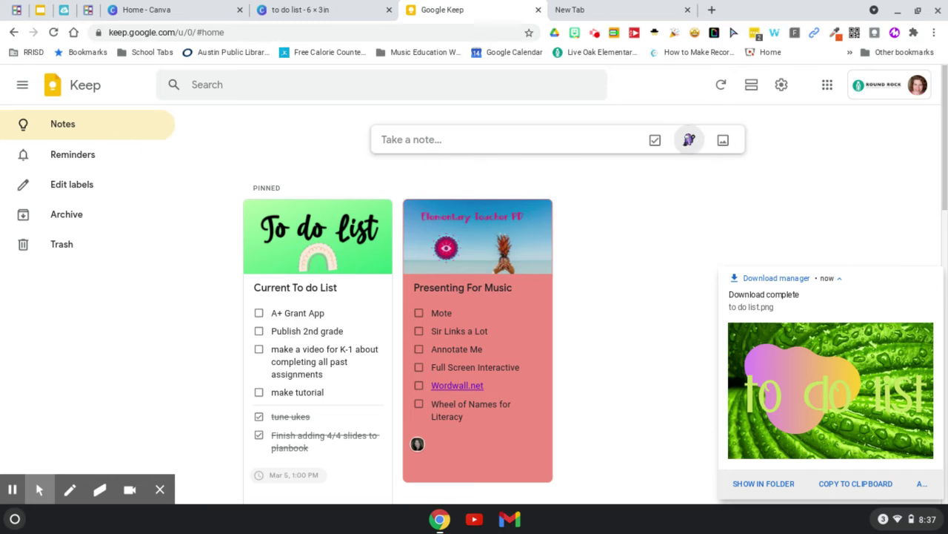
pyautogui.click(722, 140)
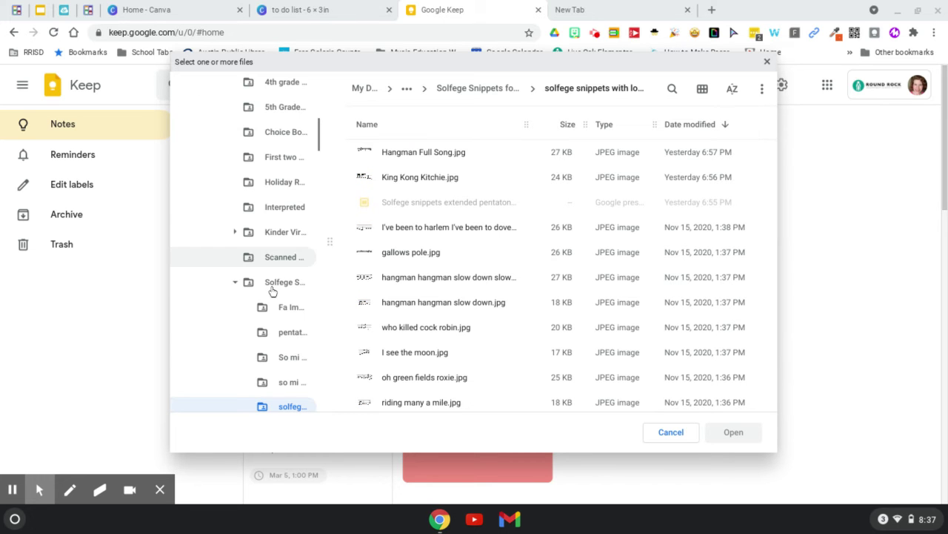
pyautogui.scroll(5, 271, 292)
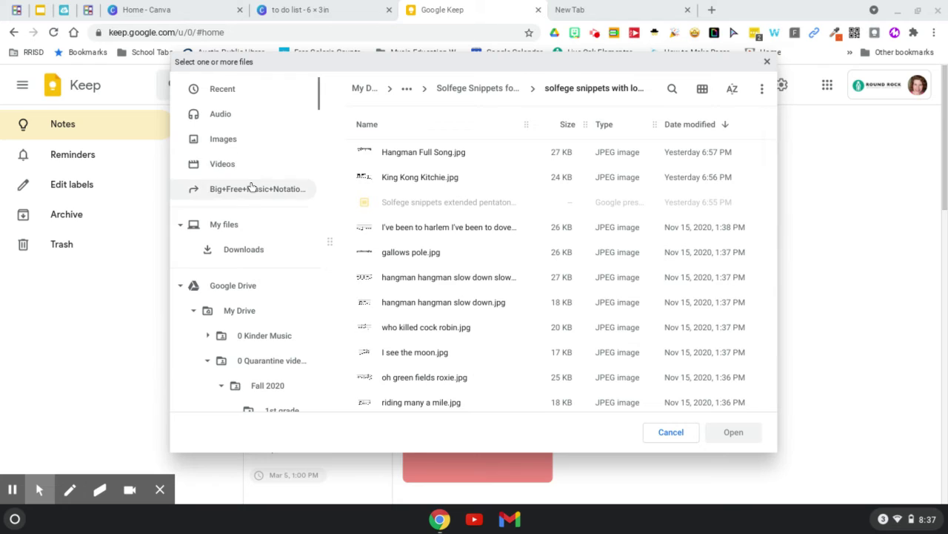
pyautogui.click(245, 250)
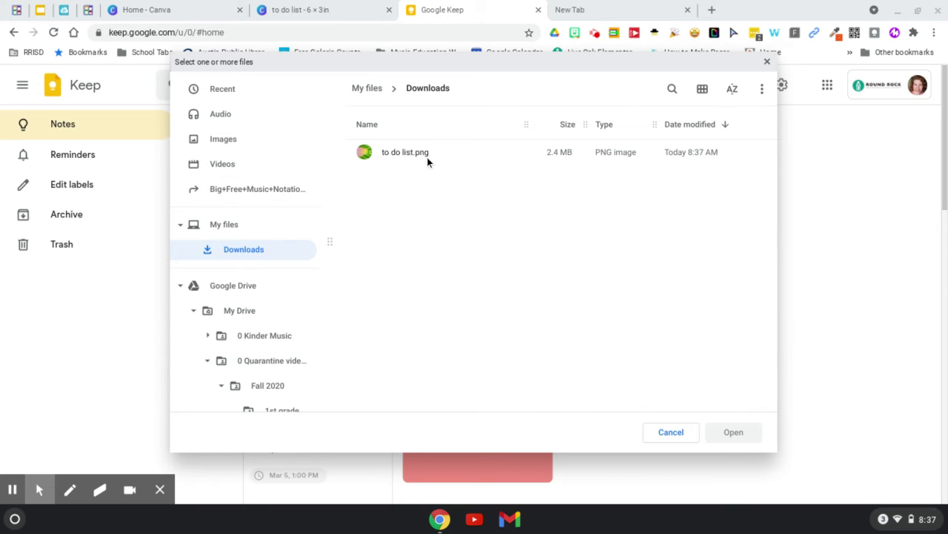
pyautogui.click(427, 157)
pyautogui.click(732, 433)
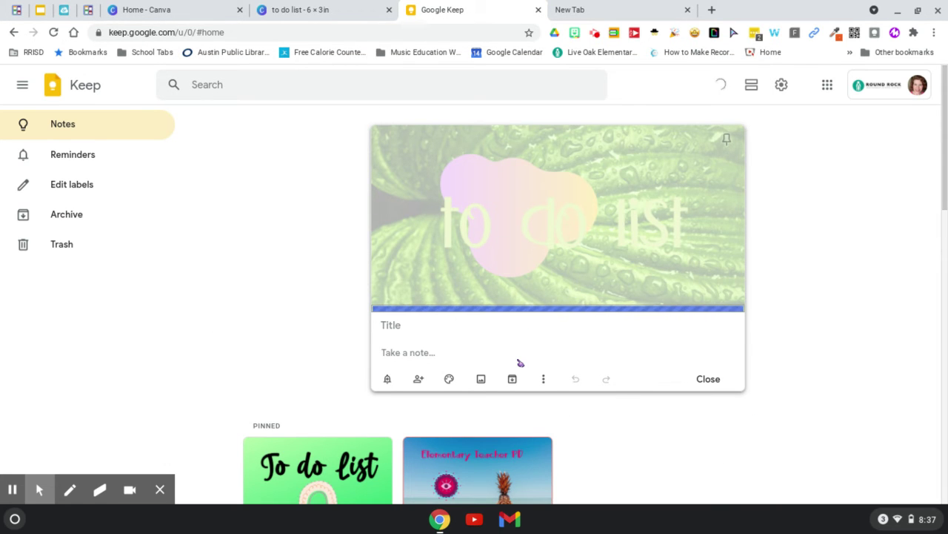
# - Title the new image note "Tutorial" and enter "be cool" as its text
pyautogui.click(422, 331)
pyautogui.write('Tutorial')
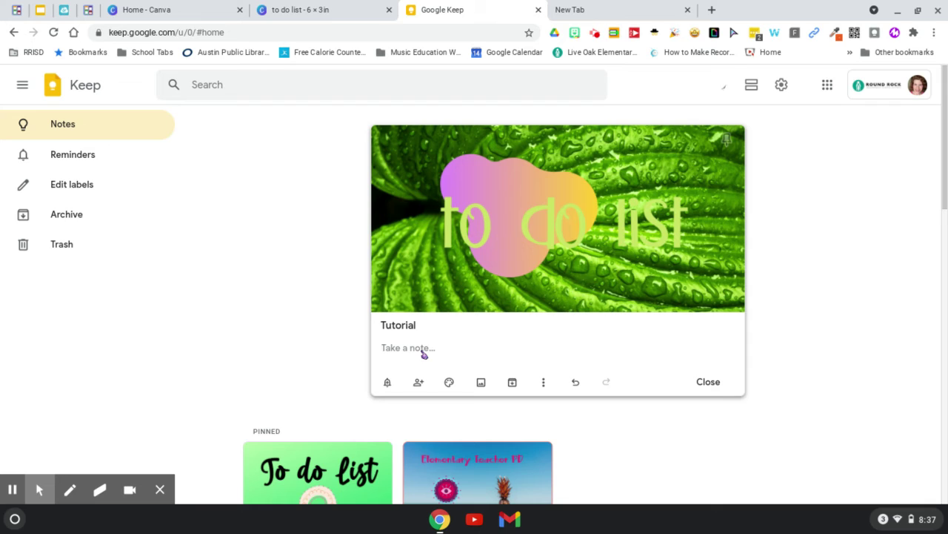
pyautogui.write('be cool')
pyautogui.press('Return')
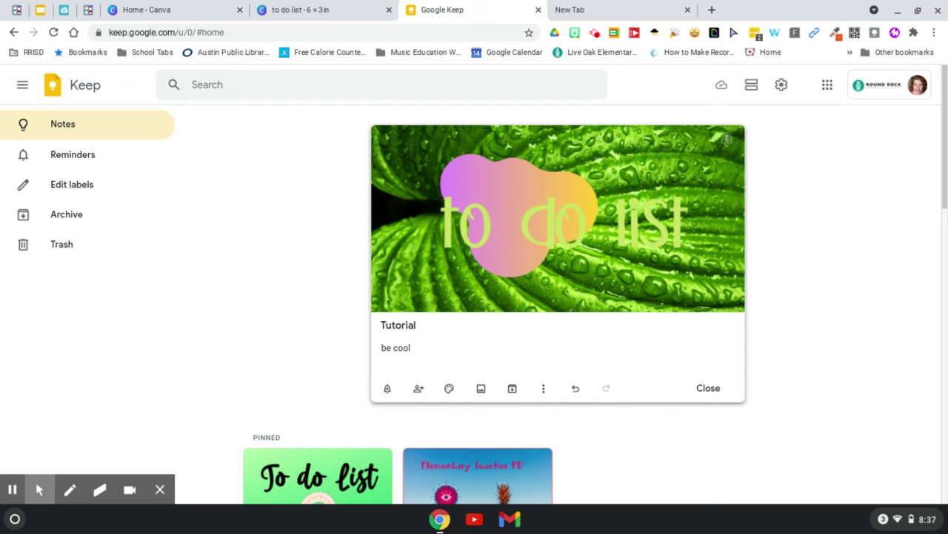
# - Show checkboxes for the Tutorial note's text and close the note
pyautogui.click(543, 388)
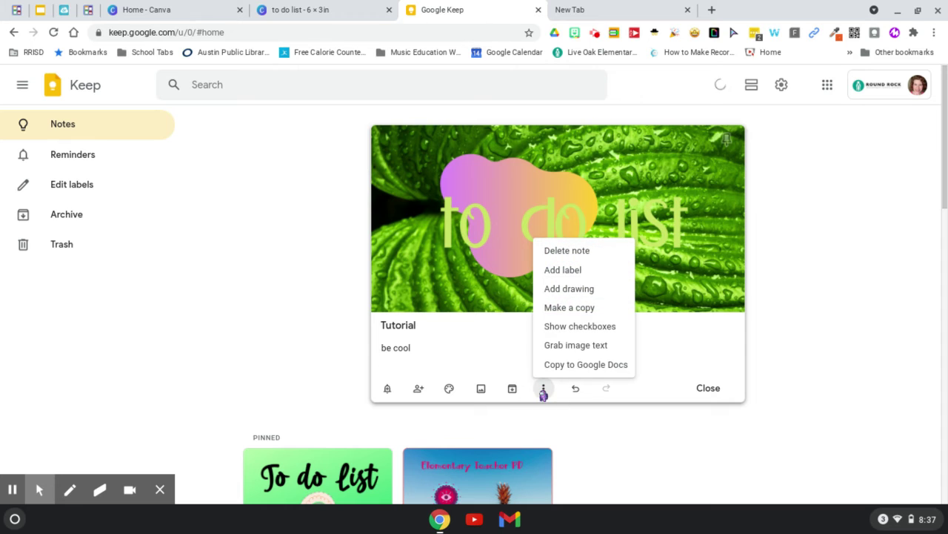
pyautogui.click(567, 326)
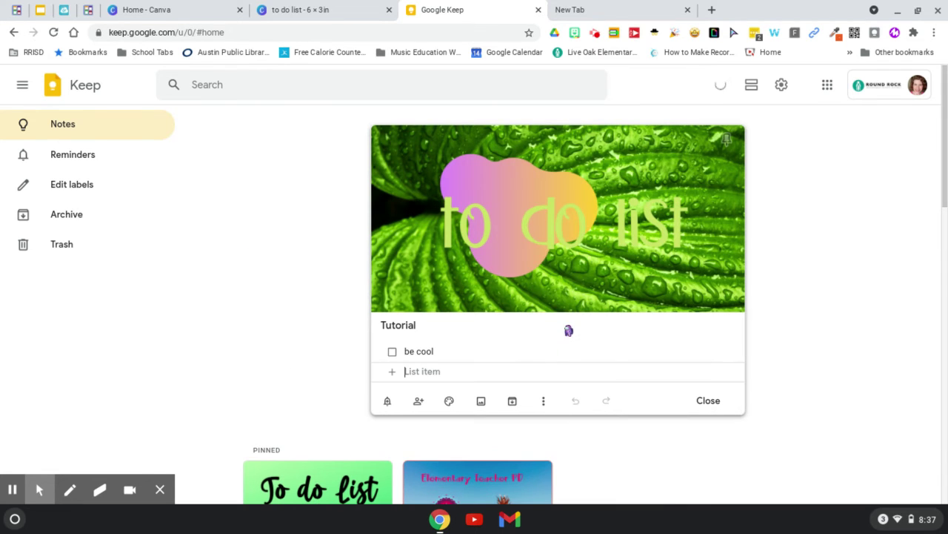
pyautogui.click(703, 404)
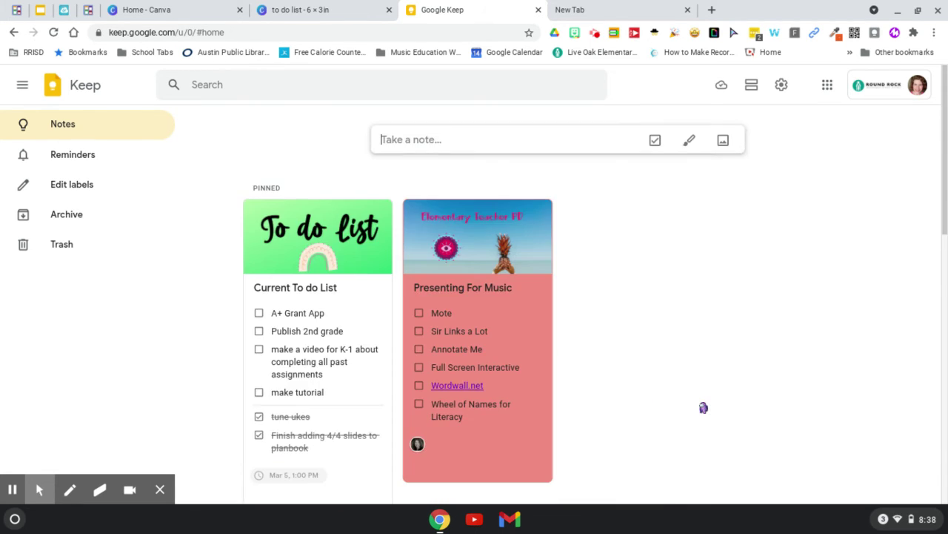
# - Pin the Tutorial note and check off its "be cool" item
pyautogui.scroll(-5, 775, 359)
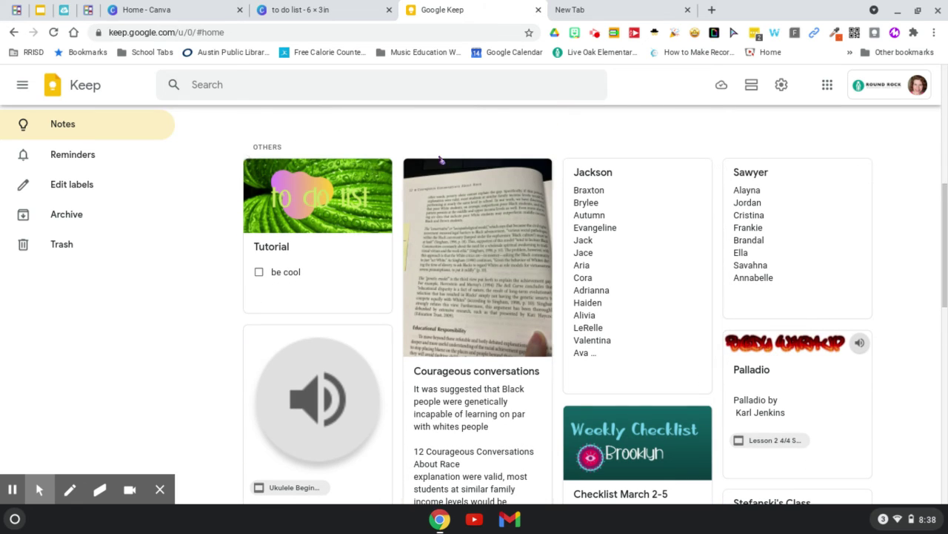
pyautogui.click(376, 174)
pyautogui.scroll(5, 500, 250)
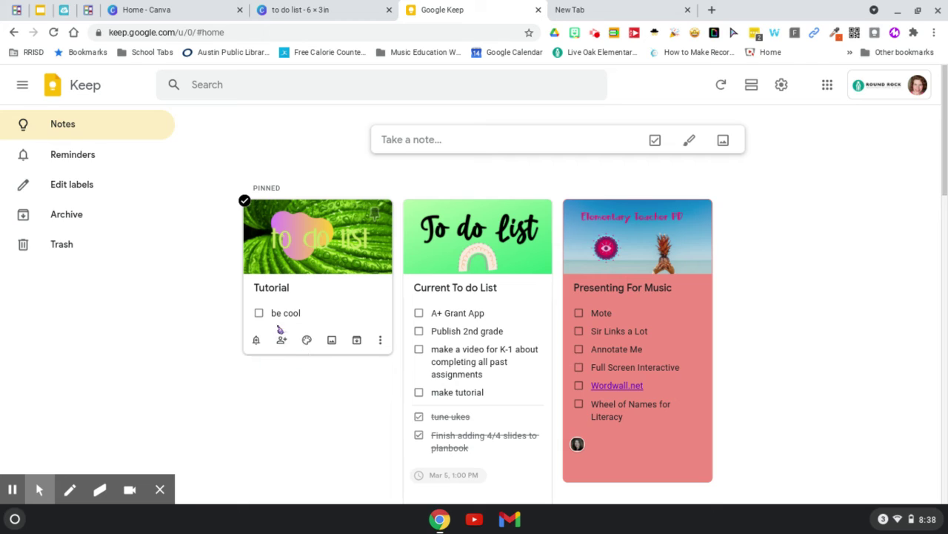
pyautogui.click(259, 314)
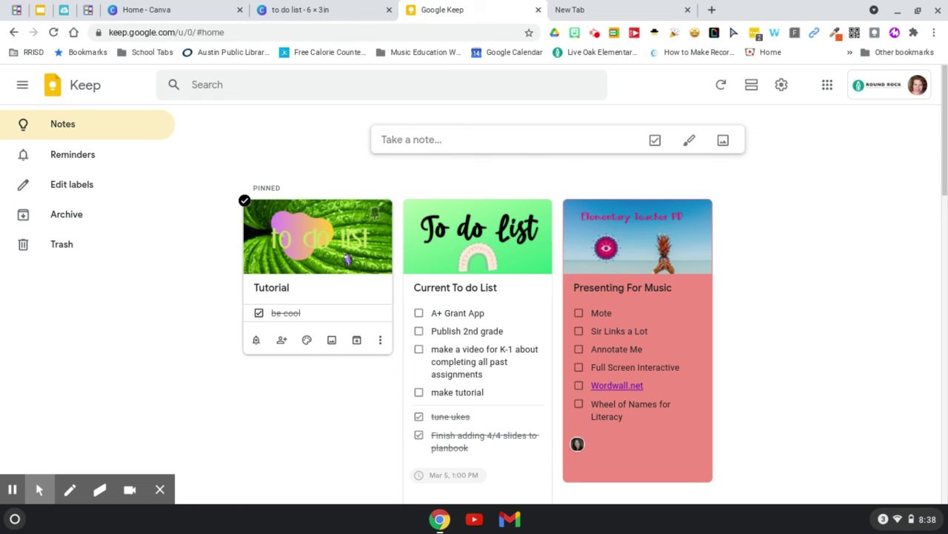
# - Look through the saved notes below the pinned ones, including class lists, image notes and checklists
pyautogui.scroll(-10, 619, 289)
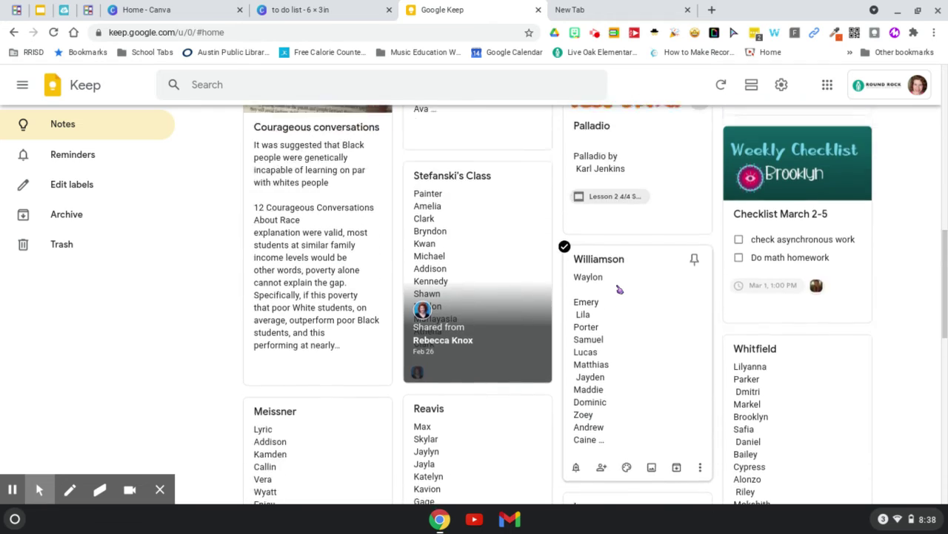
pyautogui.scroll(4, 620, 289)
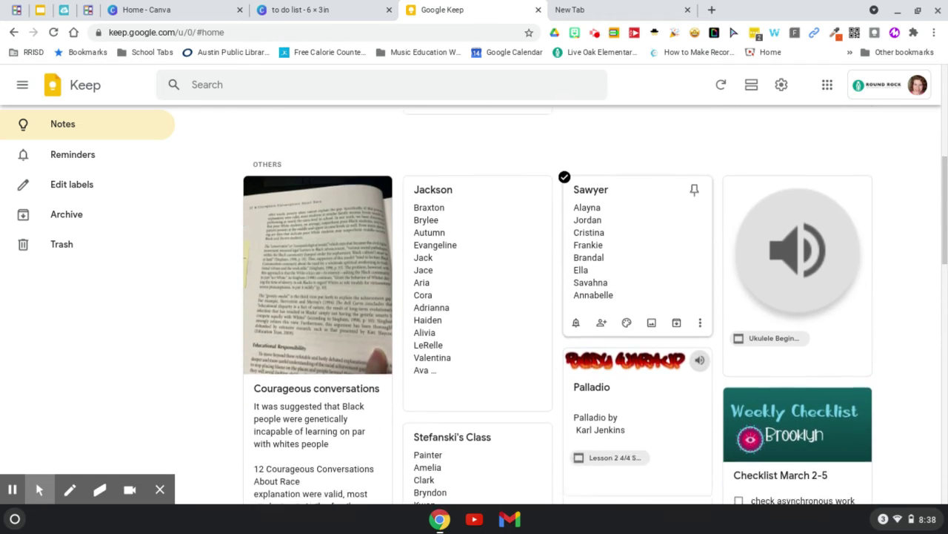
pyautogui.scroll(-10, 638, 289)
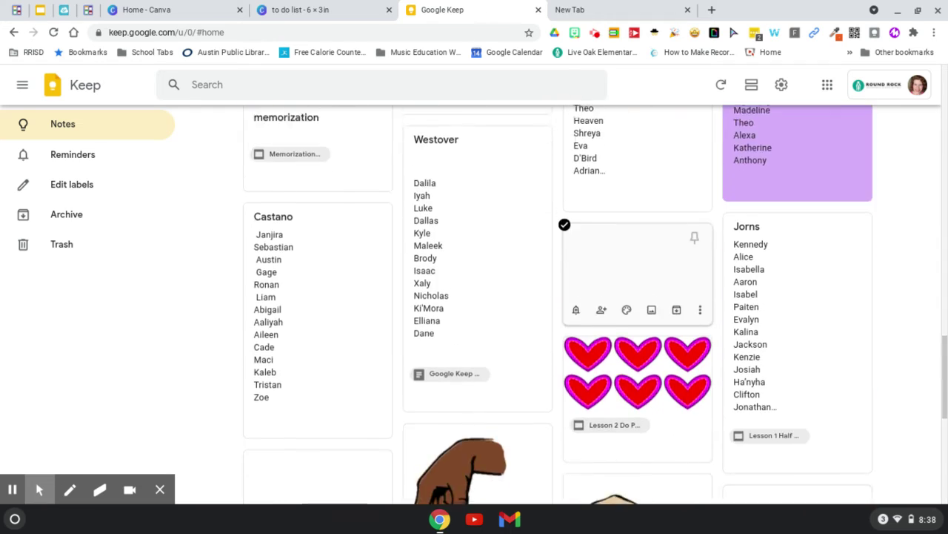
pyautogui.scroll(14, 638, 289)
pyautogui.scroll(-4, 637, 289)
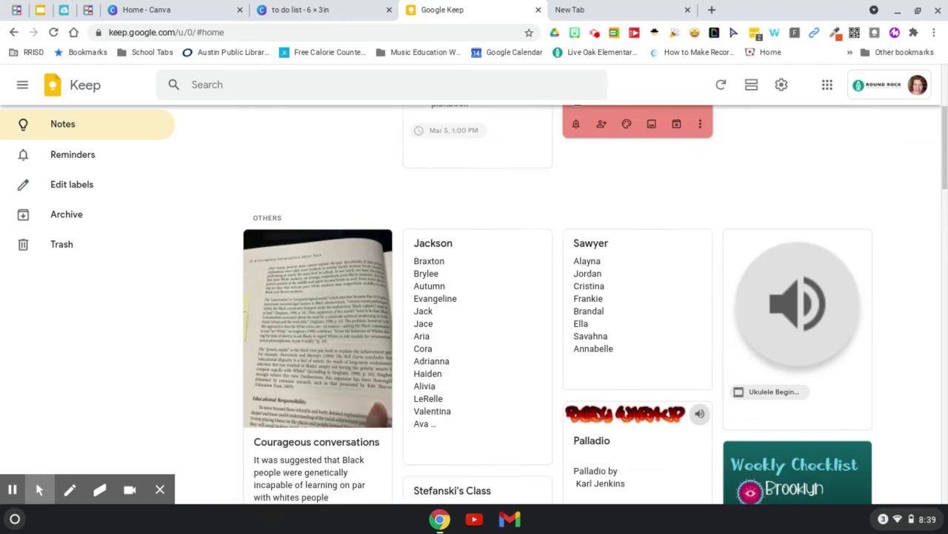
pyautogui.scroll(-15, 637, 289)
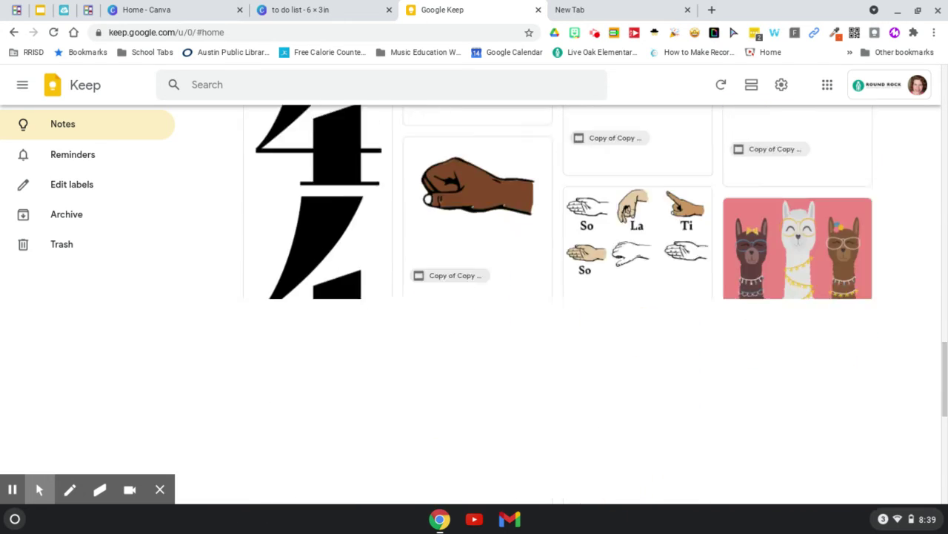
pyautogui.scroll(-2, 637, 289)
pyautogui.scroll(5, 637, 289)
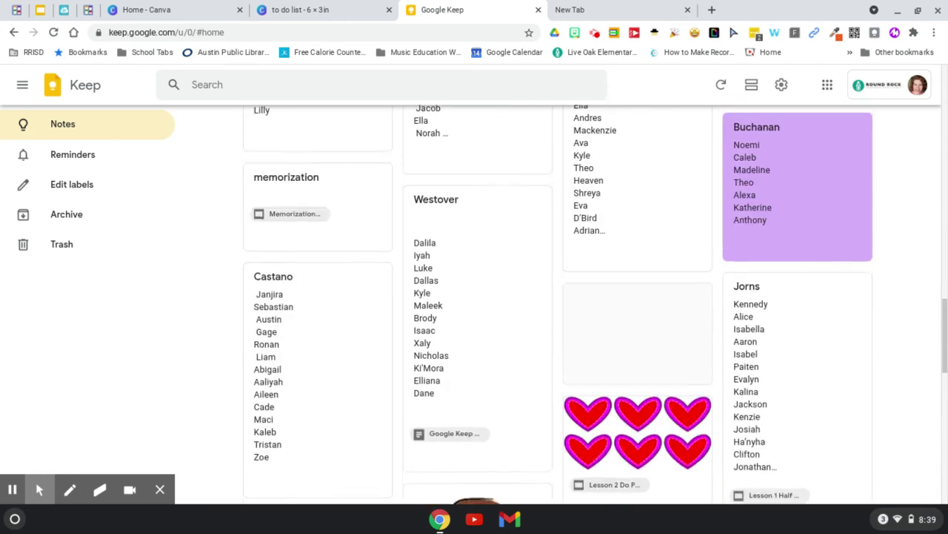
pyautogui.scroll(8, 813, 323)
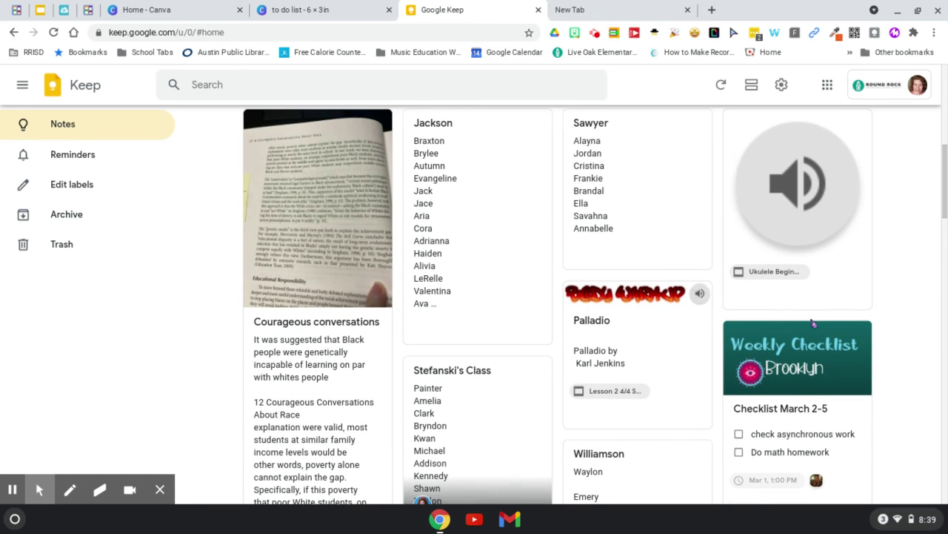
# - Open the "Checklist March 2-5" note with the Weekly Checklist banner to view its contents
pyautogui.scroll(-2, 813, 323)
pyautogui.click(787, 252)
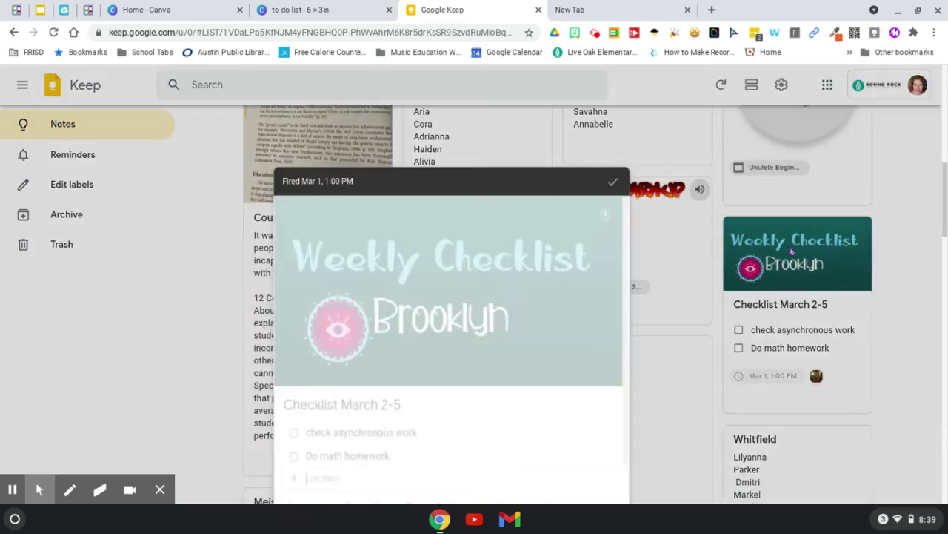
pyautogui.press('Escape')
pyautogui.click(784, 253)
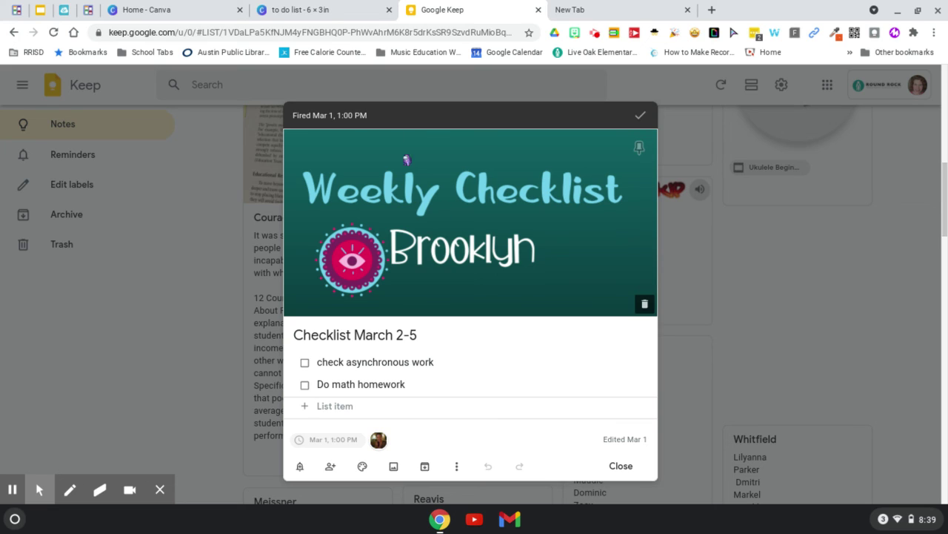
pyautogui.moveTo(159, 481)
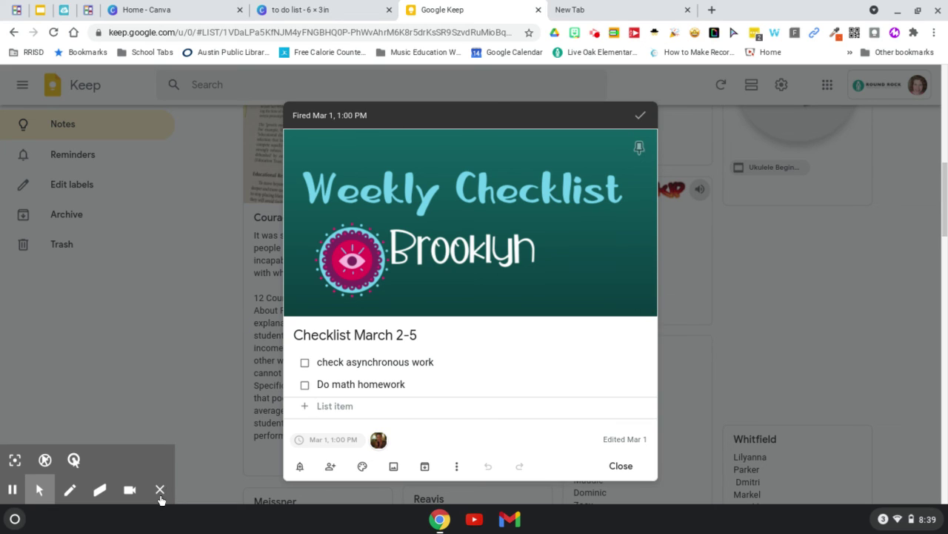